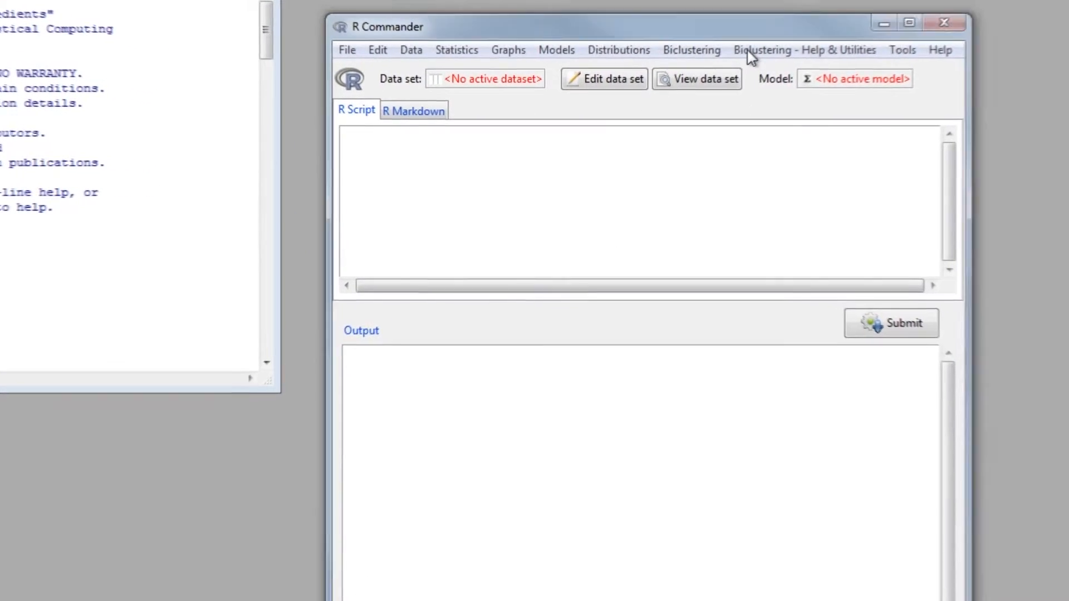
{"action": "left_click", "coordinate": [718, 67]}
{"action": "mouse_move", "coordinate": [843, 165]}
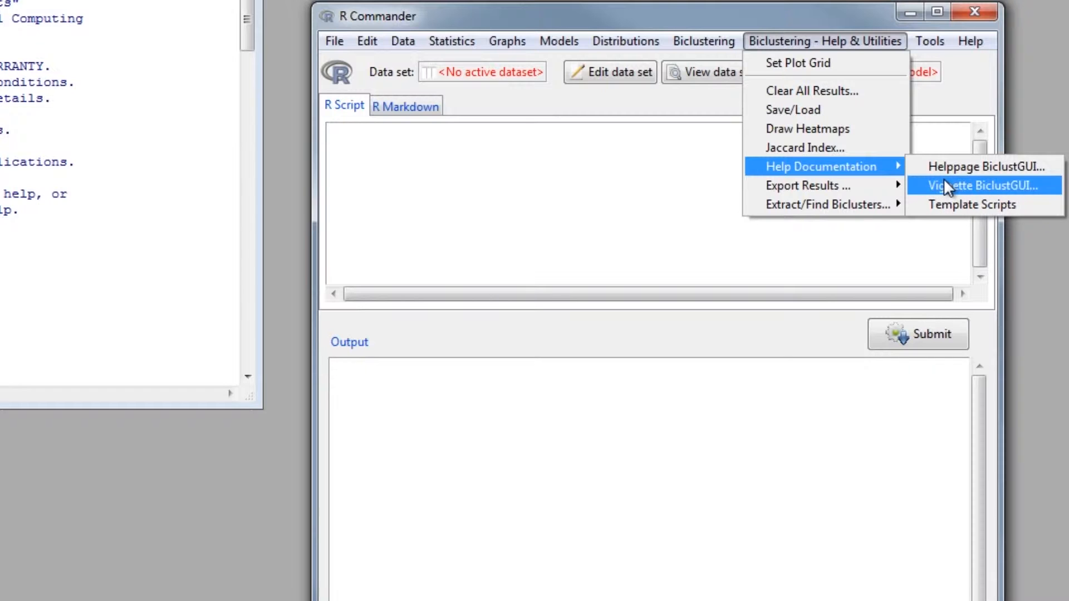
{"action": "left_click", "coordinate": [823, 45]}
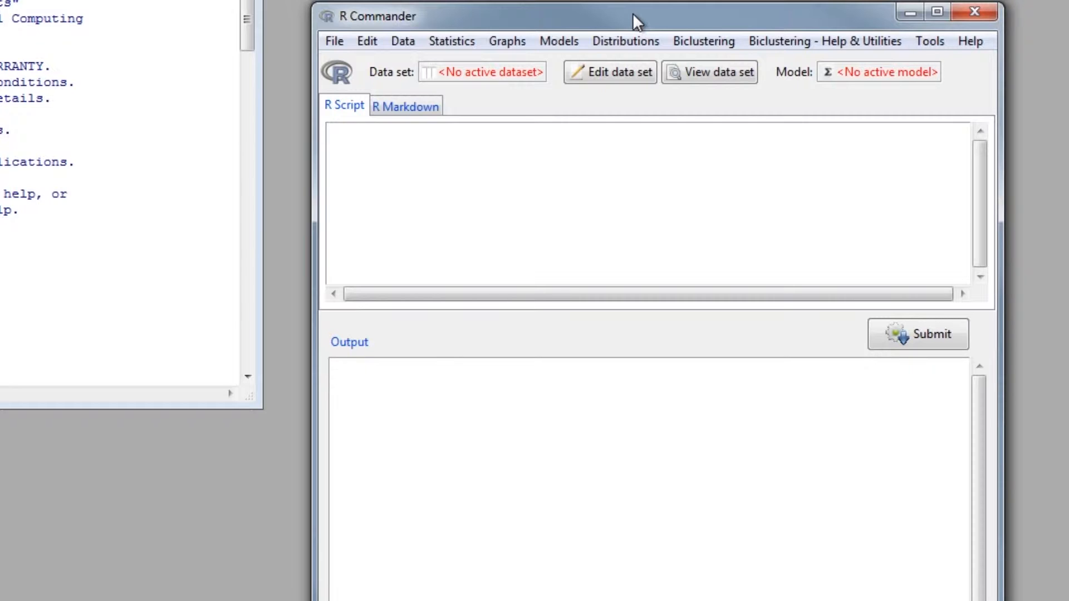
- Load the BicatYeast data set from the attached biclust package
{"action": "left_click", "coordinate": [402, 41]}
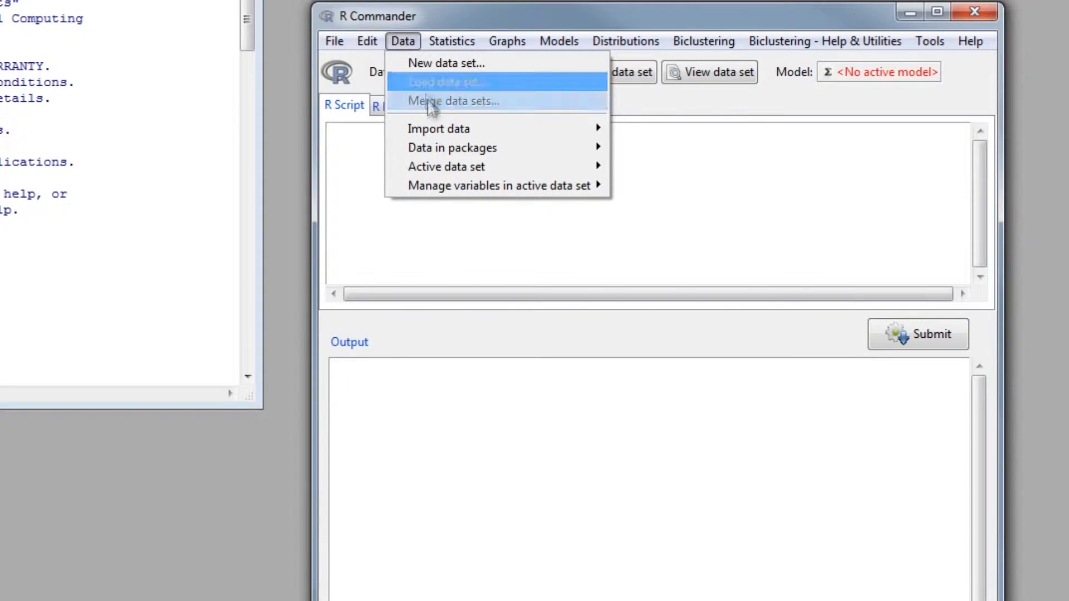
{"action": "mouse_move", "coordinate": [487, 146]}
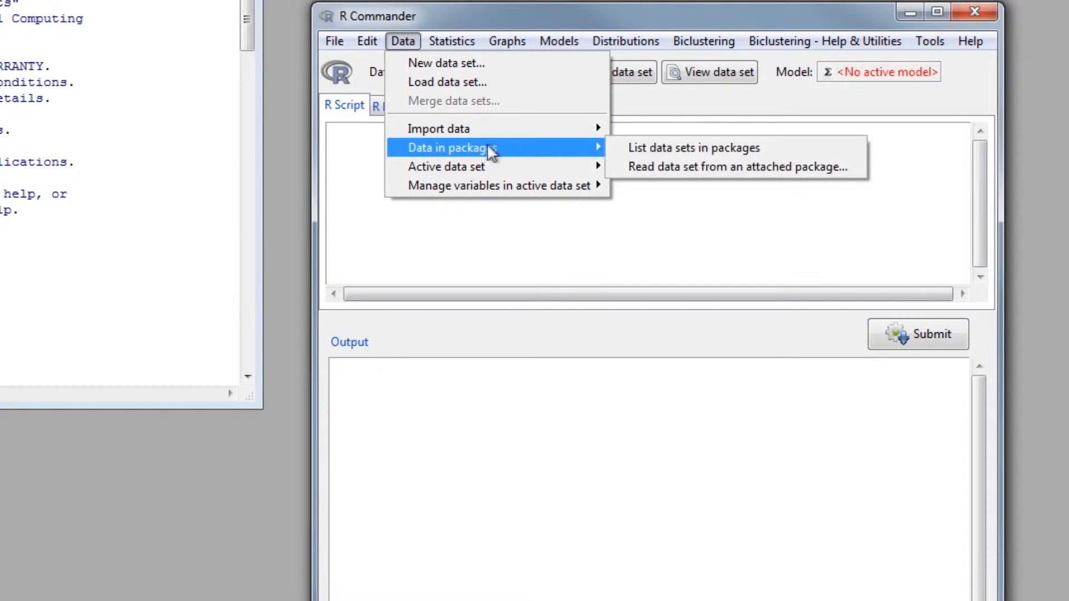
{"action": "left_click", "coordinate": [642, 164]}
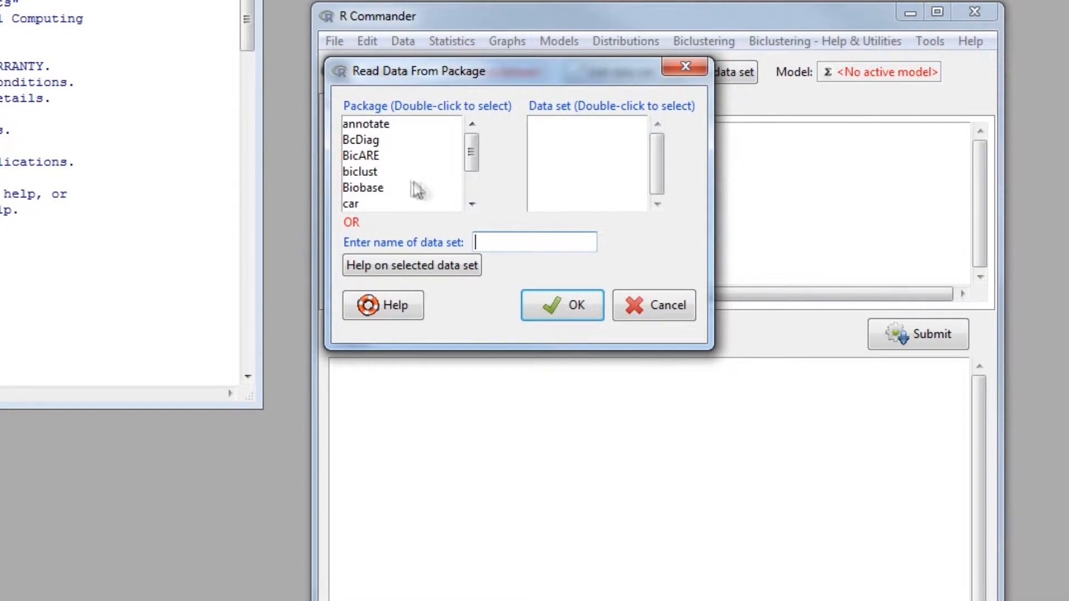
{"action": "double_click", "coordinate": [387, 173]}
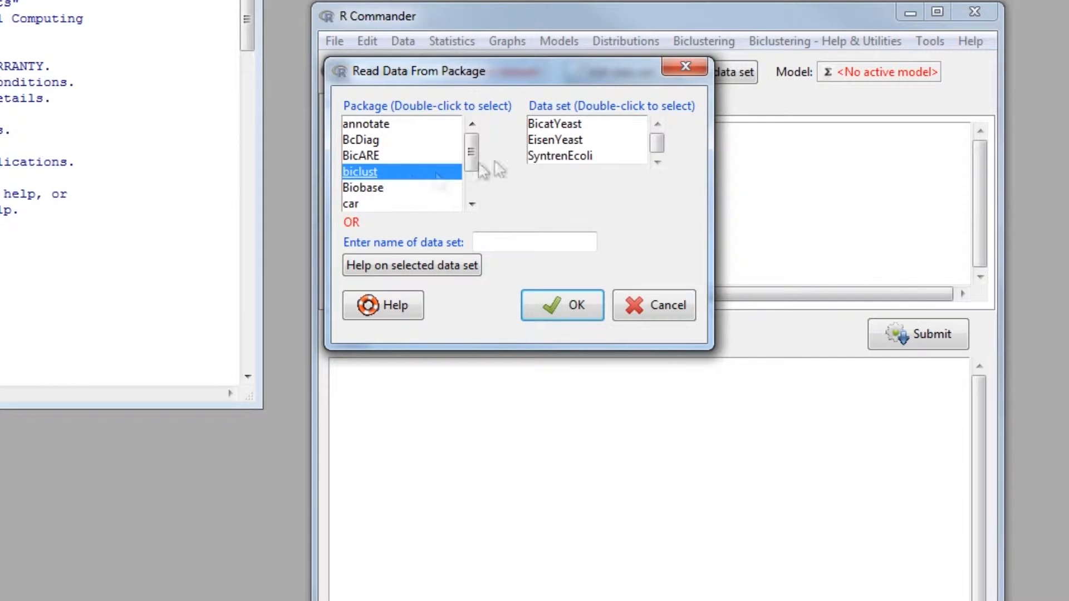
{"action": "left_click", "coordinate": [586, 124]}
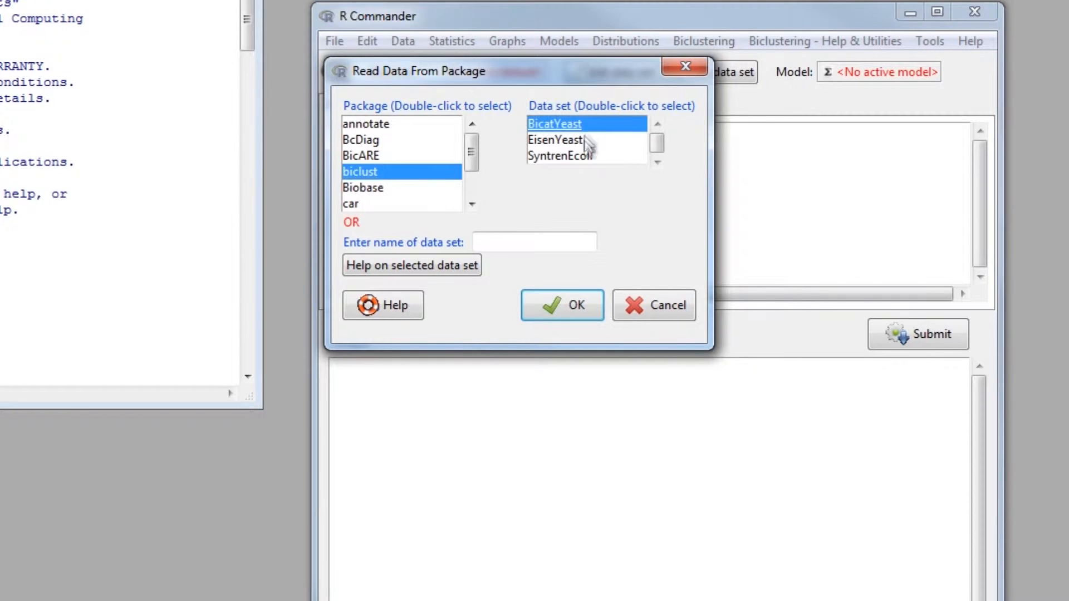
{"action": "left_click", "coordinate": [561, 306]}
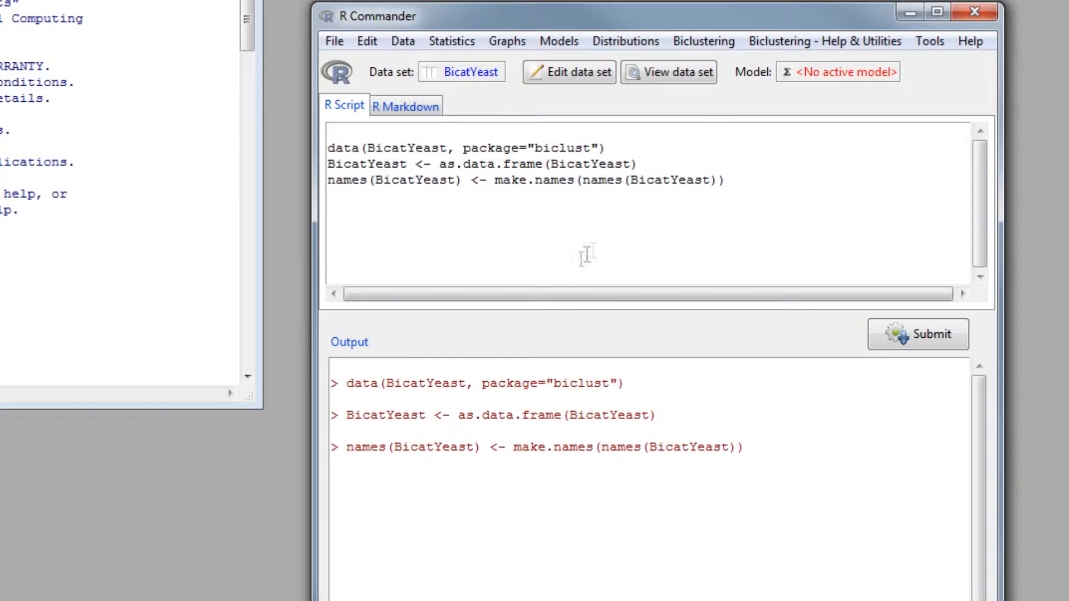
- Run Plaid biclustering on the active data set with the default specifications
{"action": "left_click", "coordinate": [721, 44]}
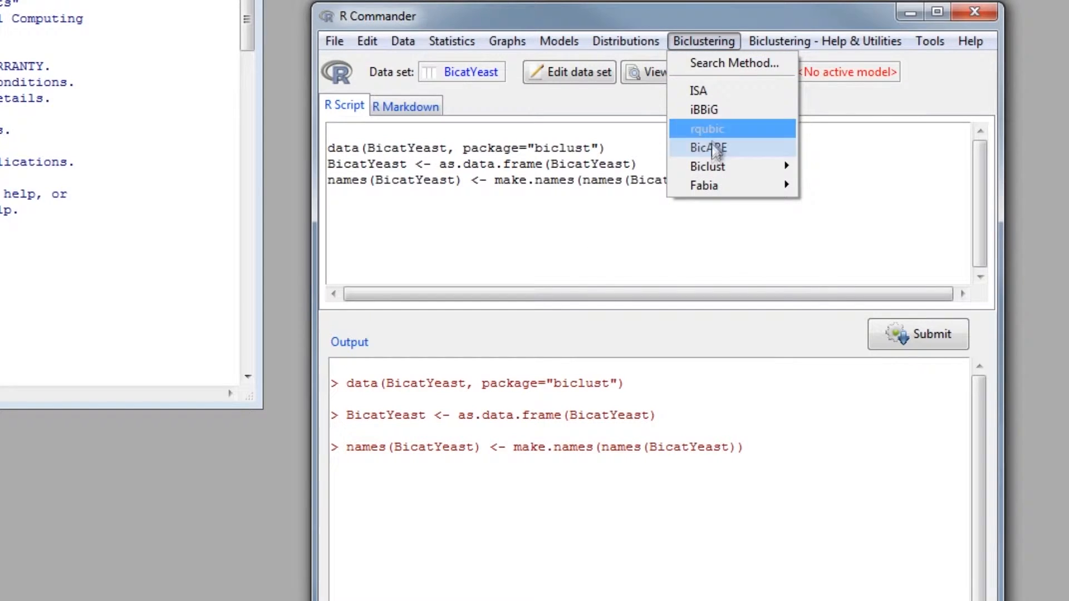
{"action": "mouse_move", "coordinate": [715, 167]}
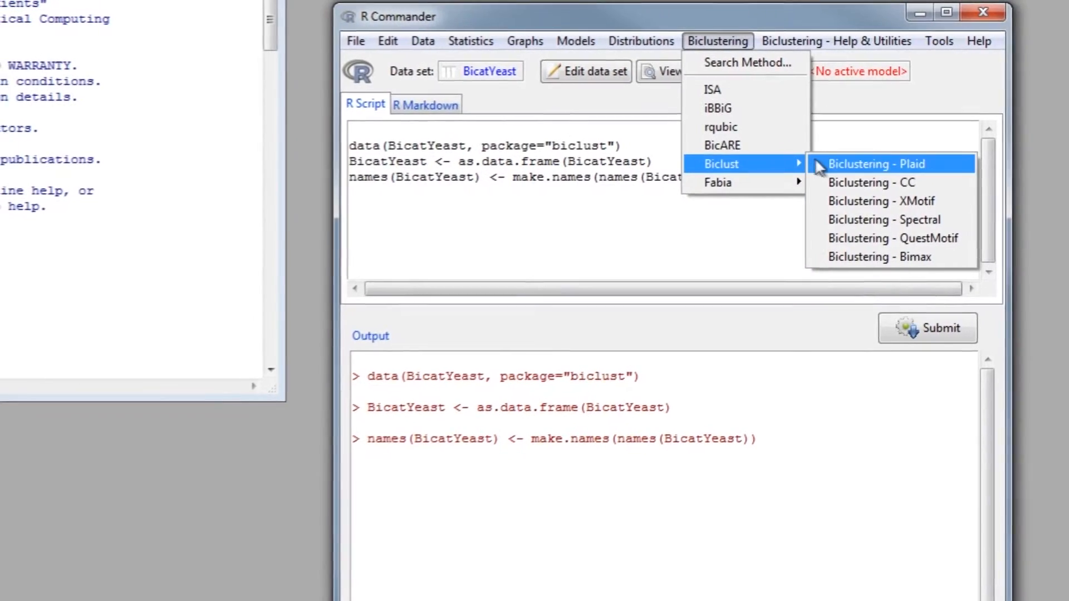
{"action": "left_click", "coordinate": [835, 166]}
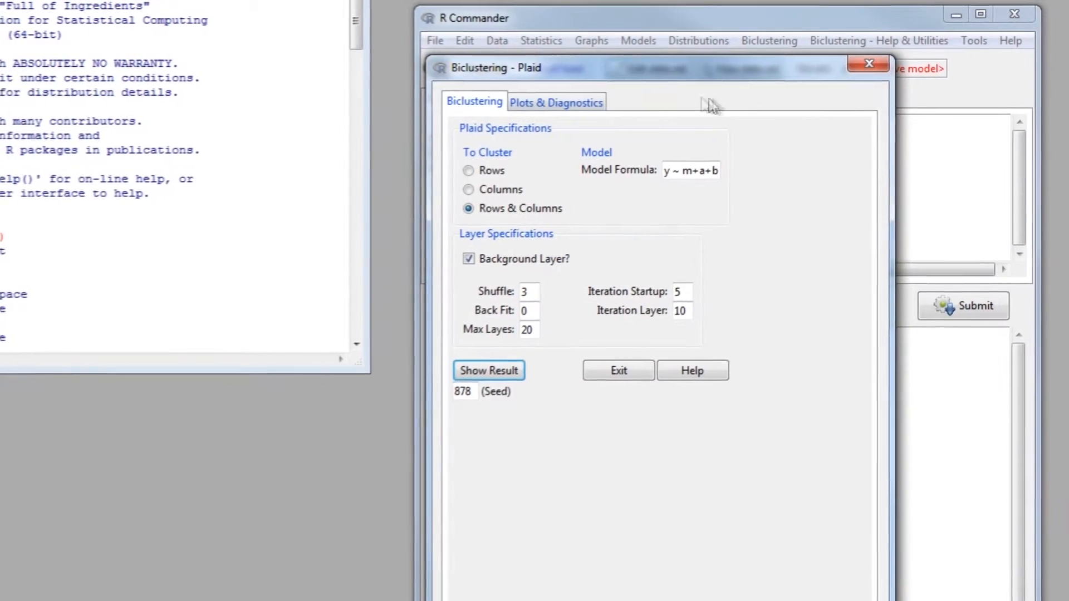
{"action": "left_click_drag", "start_coordinate": [633, 68], "coordinate": [267, 48]}
{"action": "left_click_drag", "start_coordinate": [357, 46], "coordinate": [247, 49]}
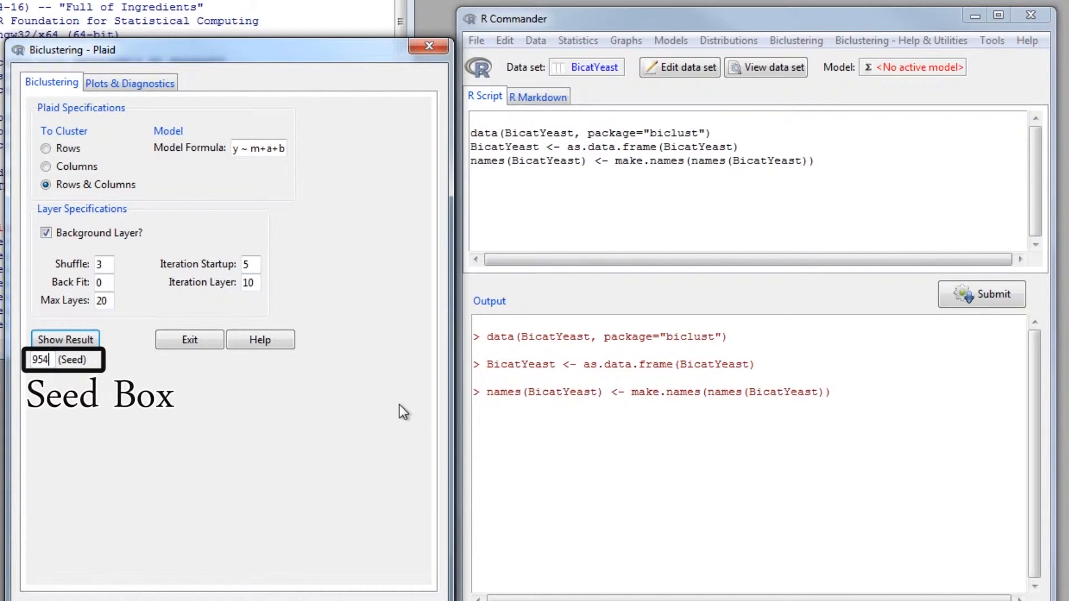
{"action": "left_click", "coordinate": [79, 341]}
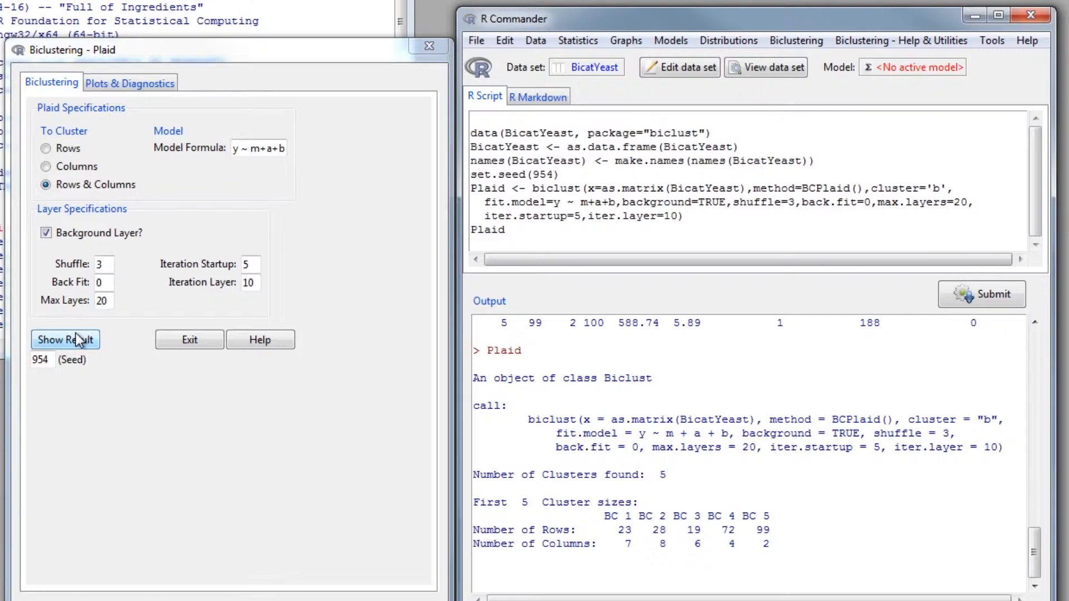
- Compute the observed F statistics for bicluster 1 of the Plaid result
{"action": "left_click", "coordinate": [118, 88]}
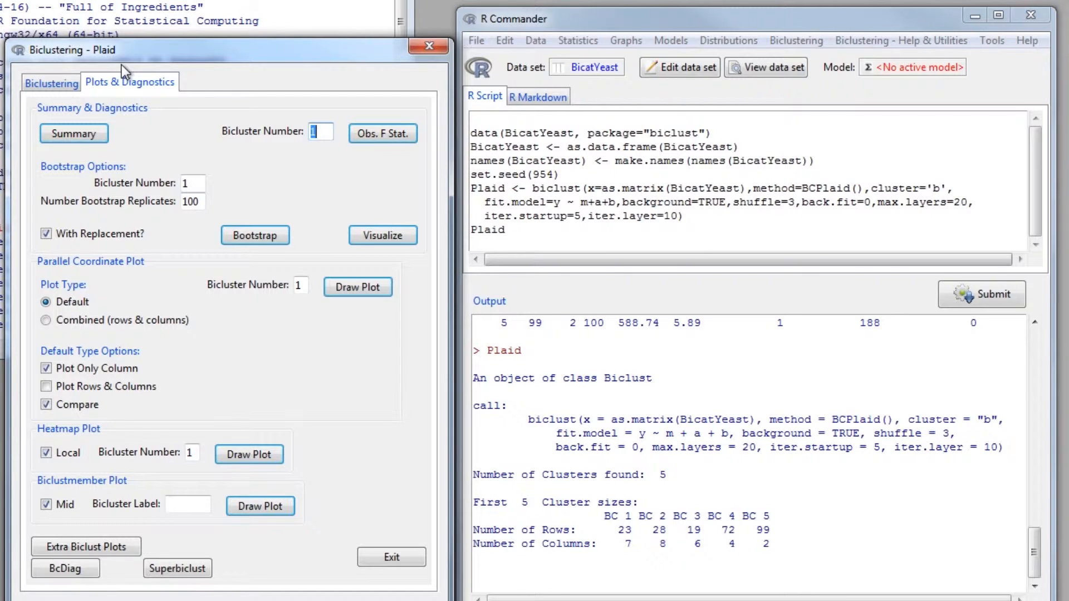
{"action": "left_click", "coordinate": [359, 135]}
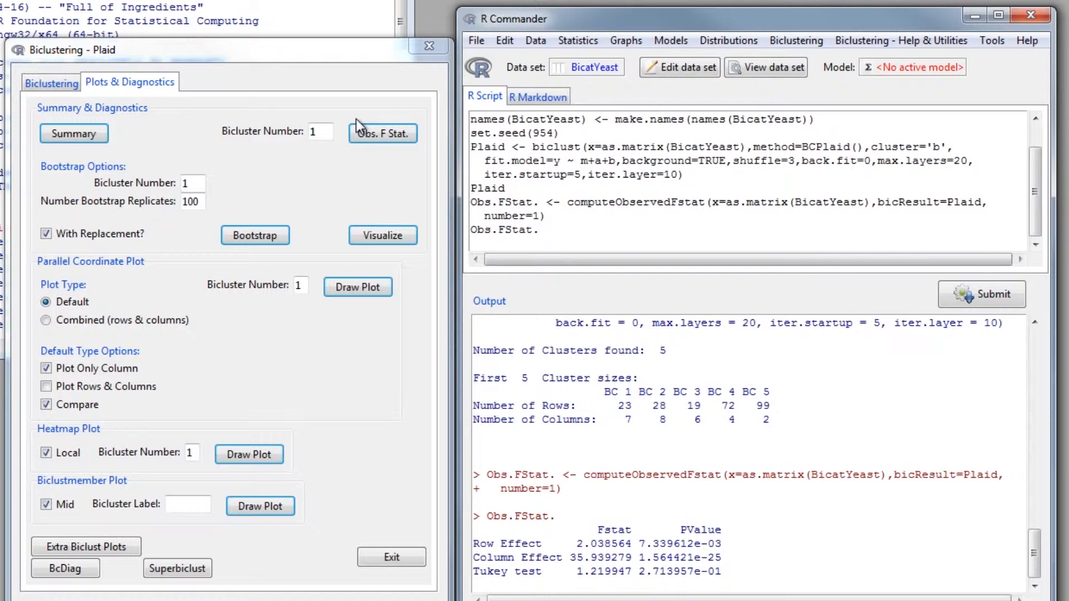
- Run the bootstrap for bicluster 1 with 100 replicates and visualize its diagnostic plot
{"action": "left_click", "coordinate": [242, 235]}
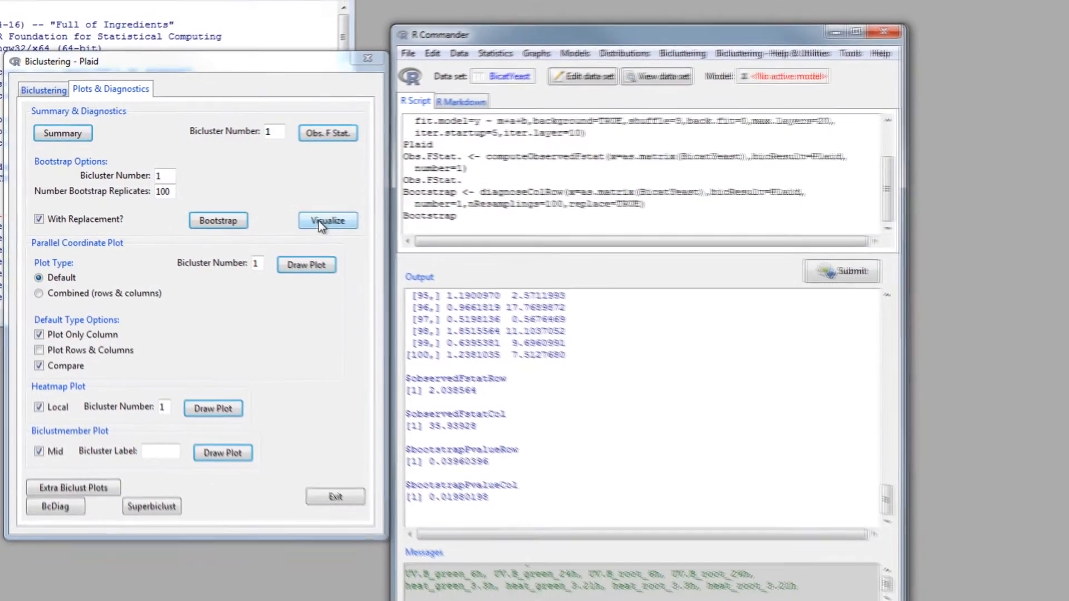
{"action": "left_click", "coordinate": [320, 222]}
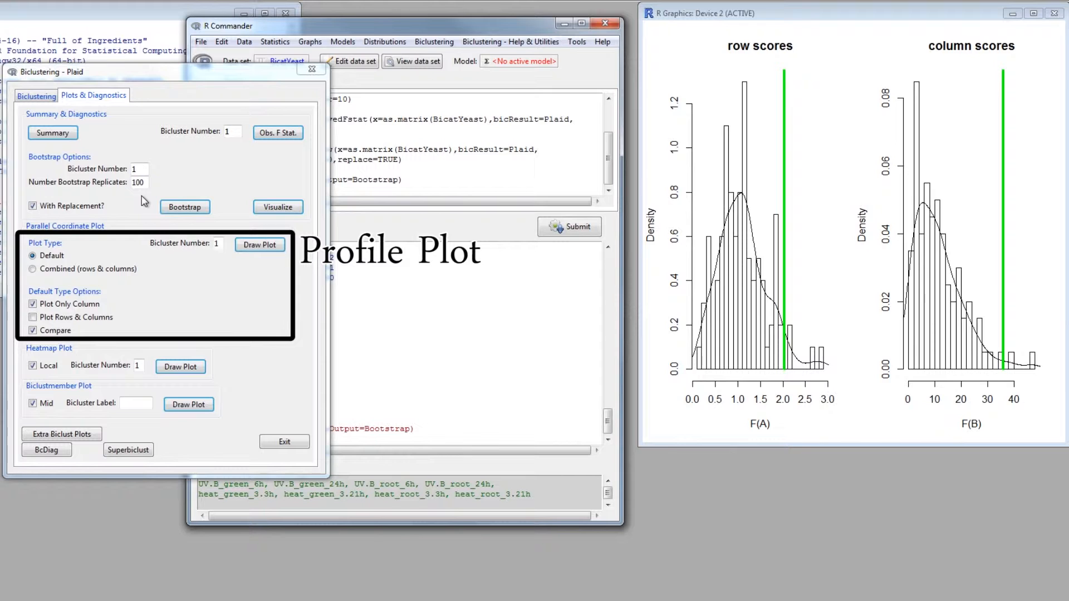
- Draw a combined rows-and-columns parallel coordinate plot for bicluster 1
{"action": "left_click", "coordinate": [91, 271]}
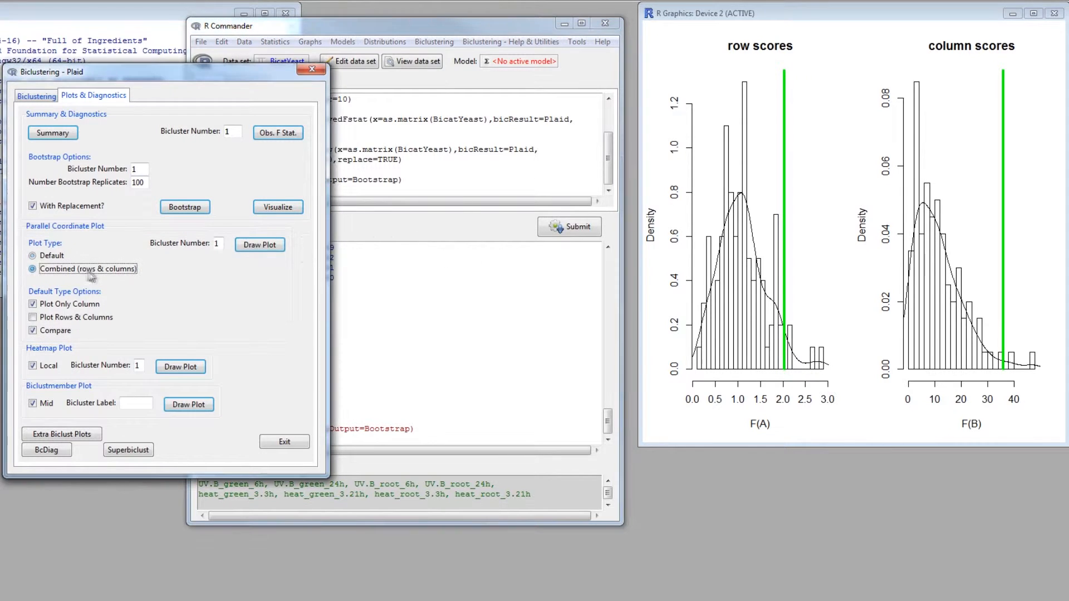
{"action": "left_click", "coordinate": [258, 249]}
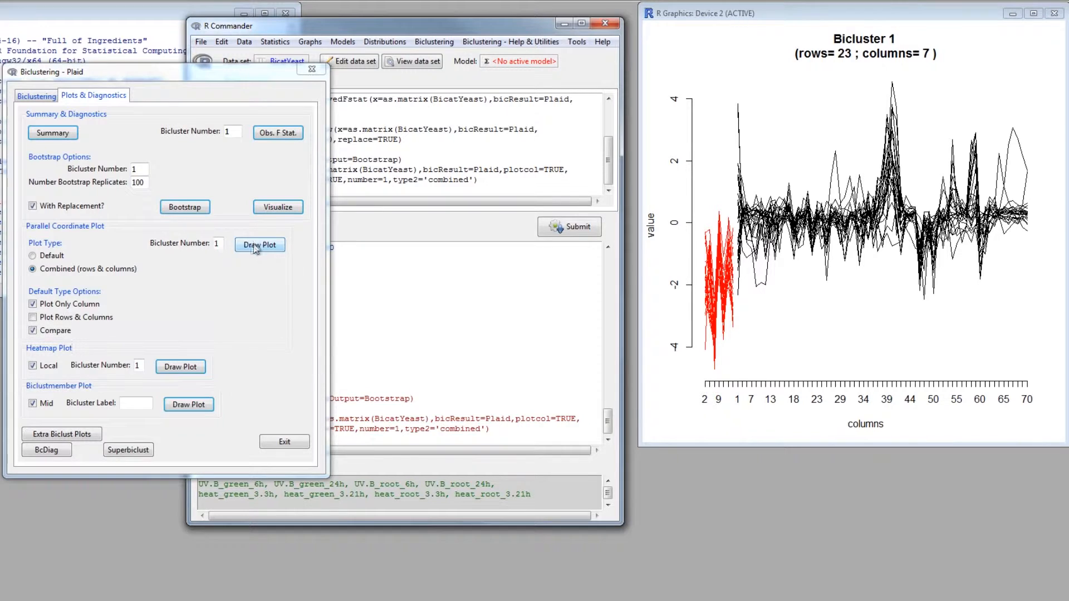
- Draw a non-local heatmap for bicluster 1
{"action": "left_click", "coordinate": [39, 367]}
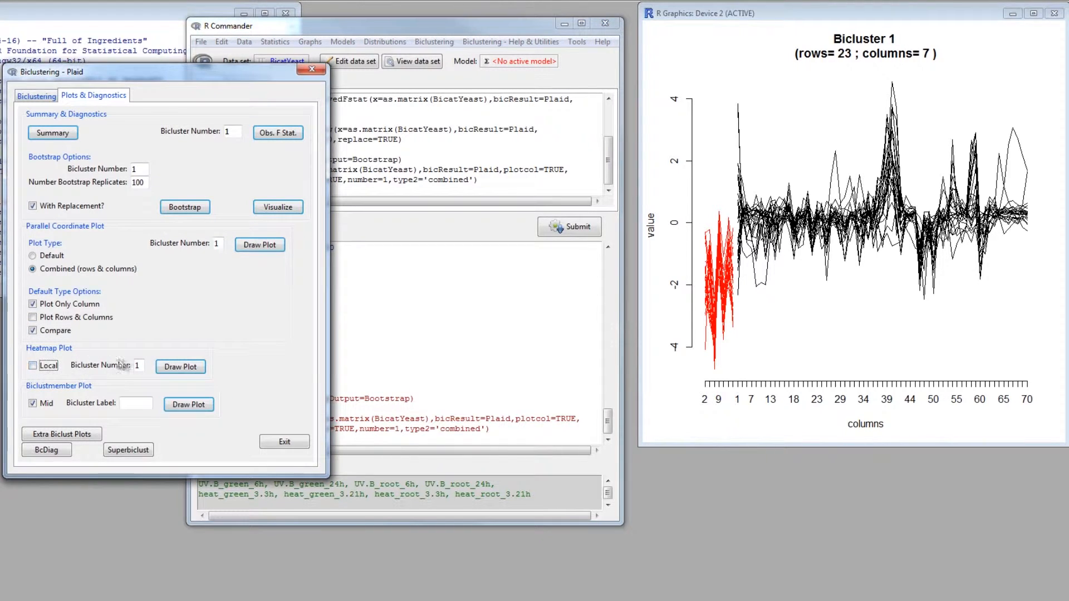
{"action": "left_click", "coordinate": [166, 368]}
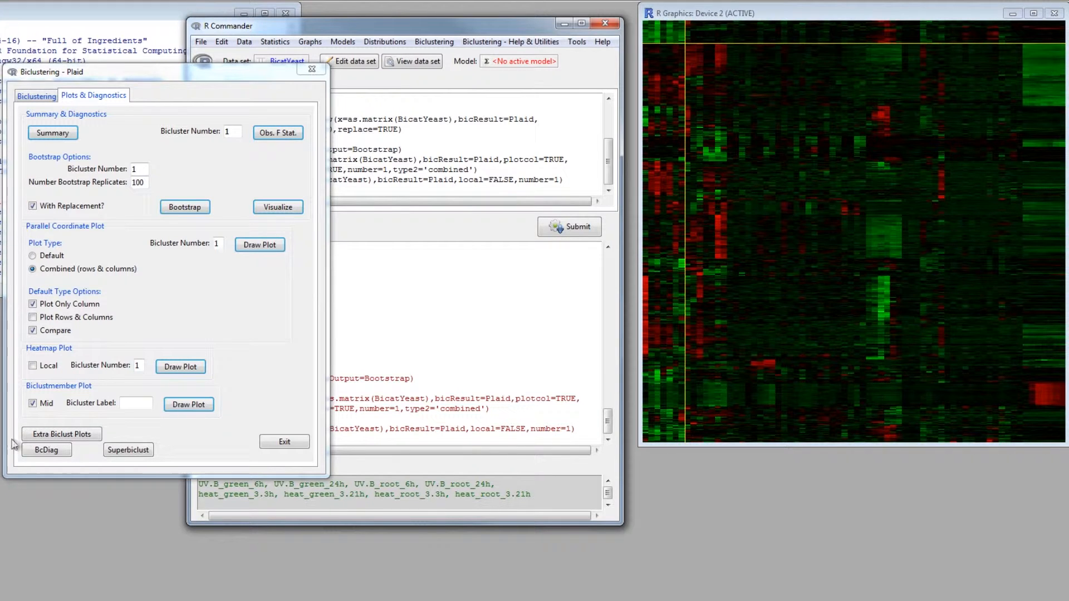
- Open the Extra Biclust Plots window and close it again
{"action": "left_click", "coordinate": [30, 438]}
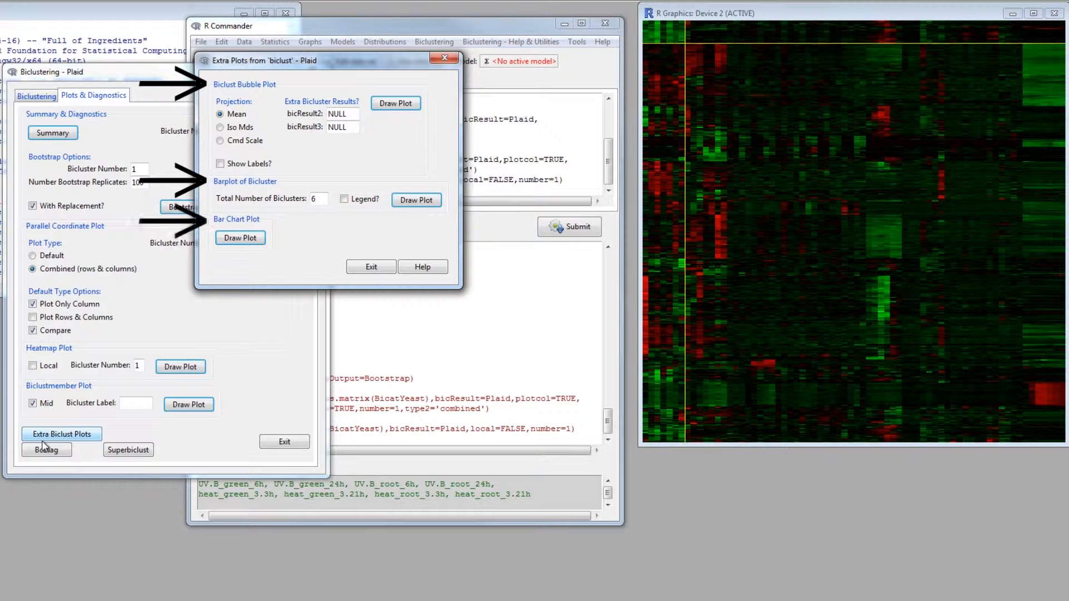
{"action": "left_click", "coordinate": [444, 58]}
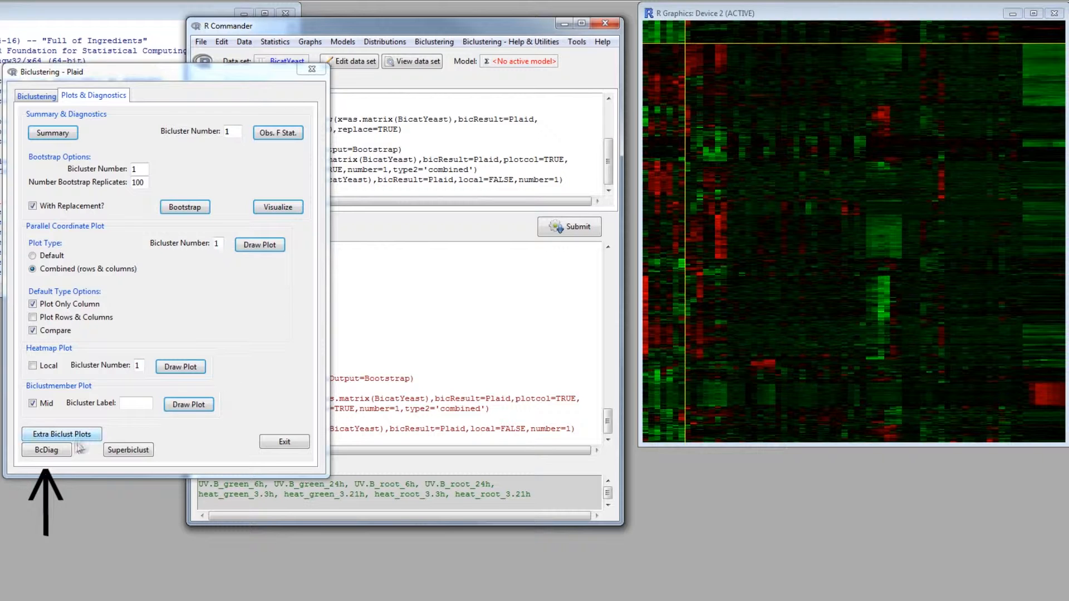
- In BcDiag, draw all exploratory plots for biclustered and clustered data by genes, then exit BcDiag
{"action": "left_click", "coordinate": [53, 451]}
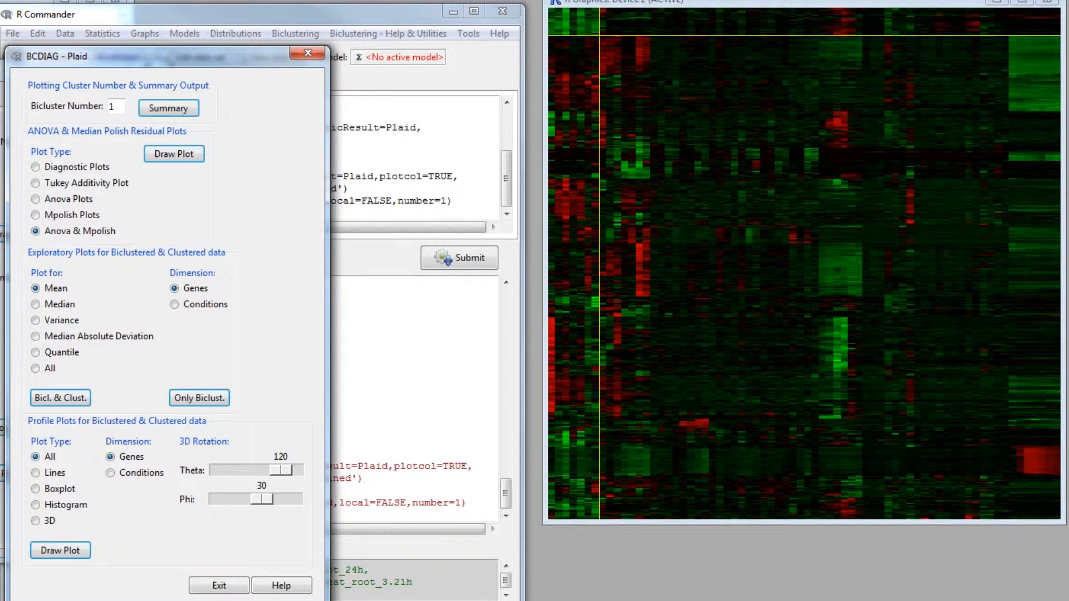
{"action": "left_click", "coordinate": [36, 368]}
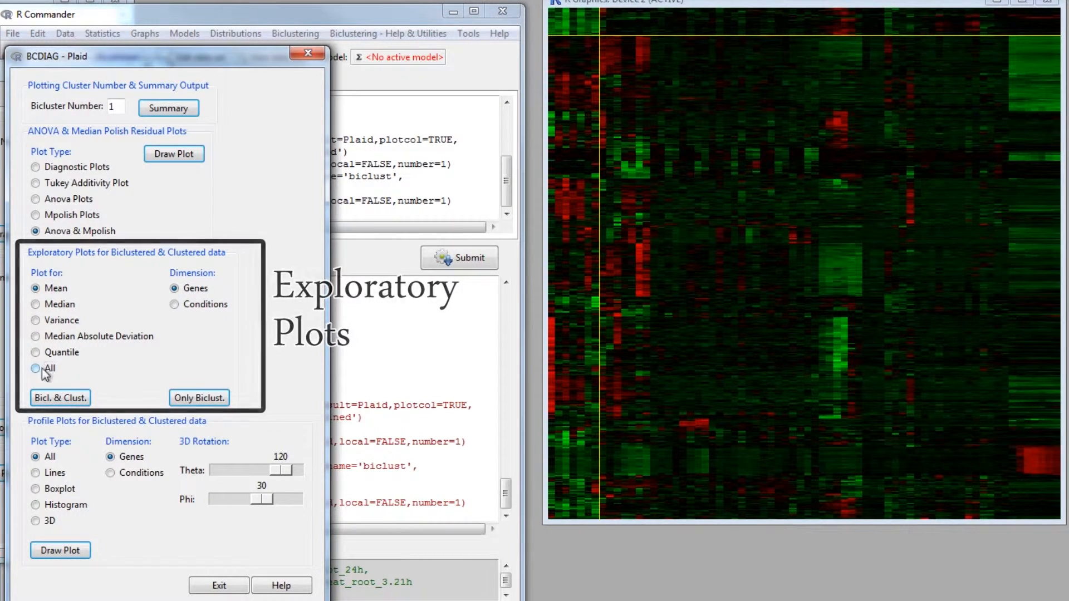
{"action": "left_click", "coordinate": [47, 398]}
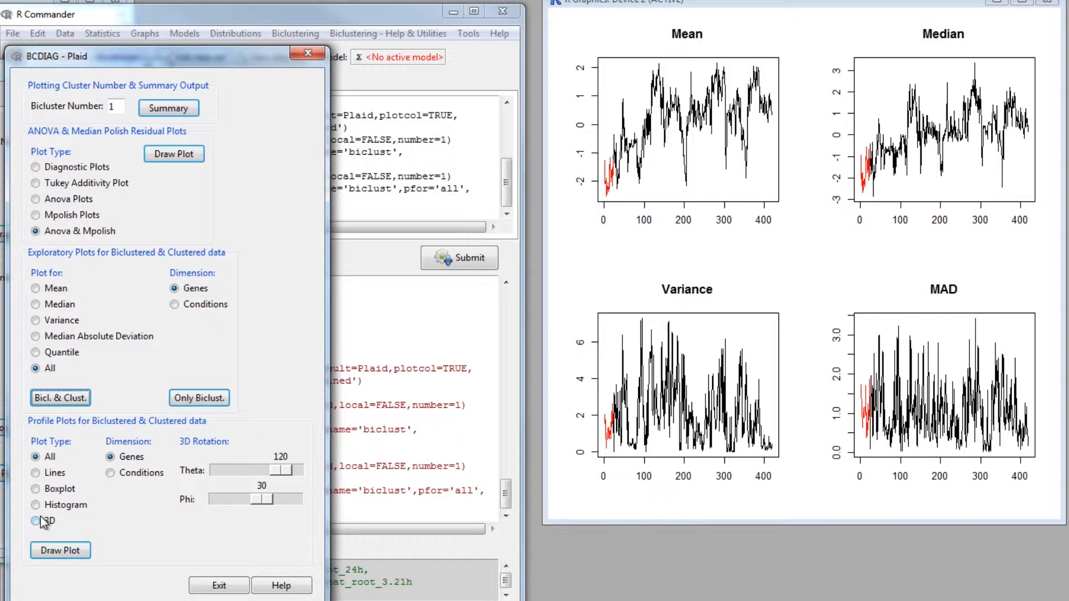
{"action": "left_click", "coordinate": [211, 584]}
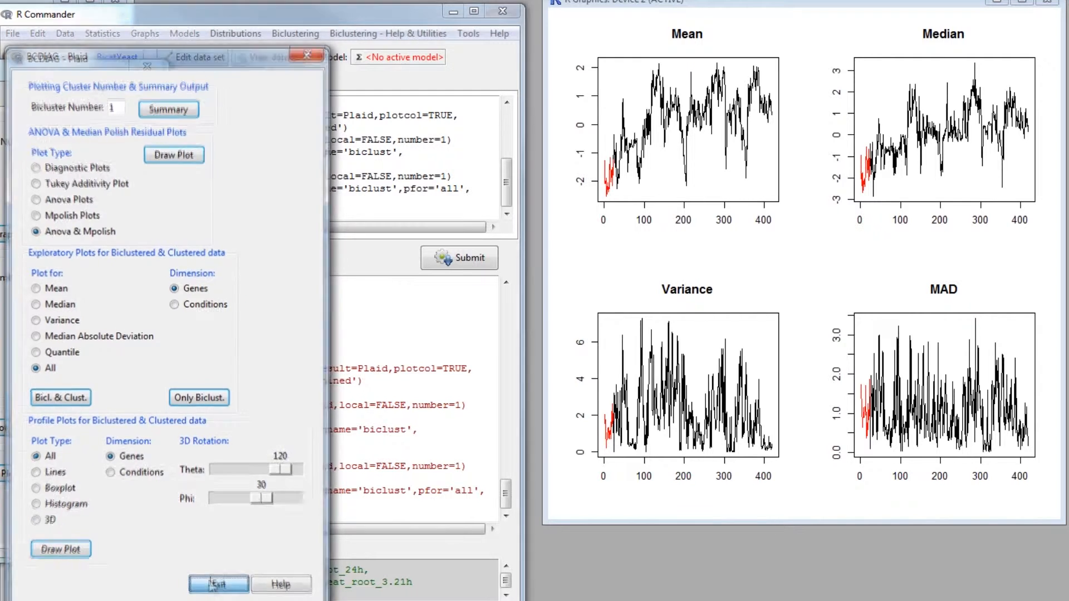
{"action": "left_click", "coordinate": [147, 67]}
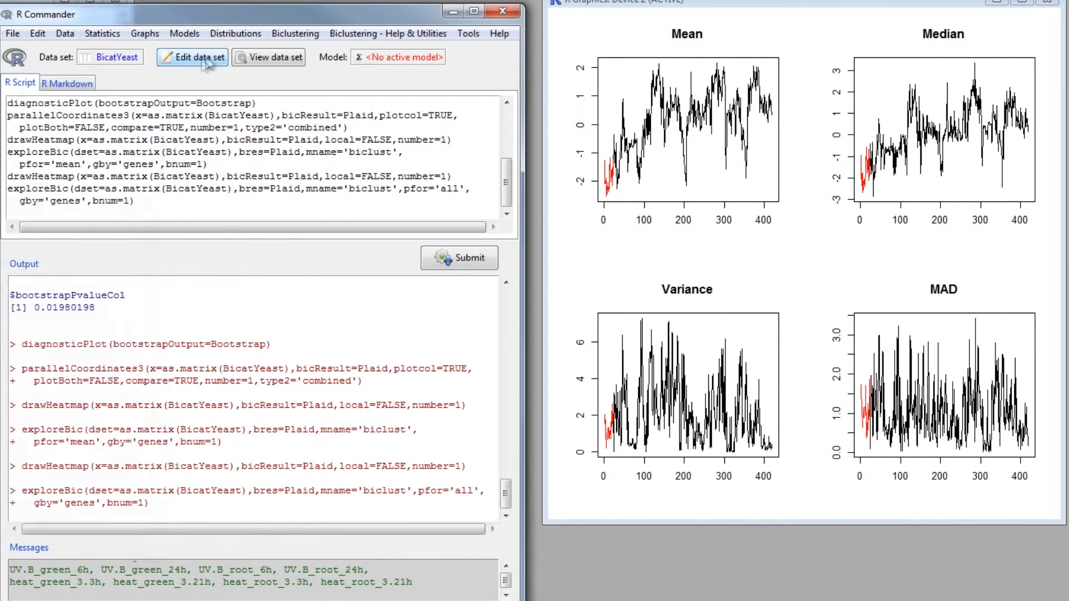
- Run ISA biclustering with the default row and column thresholds and 100 seeds
{"action": "left_click", "coordinate": [288, 35]}
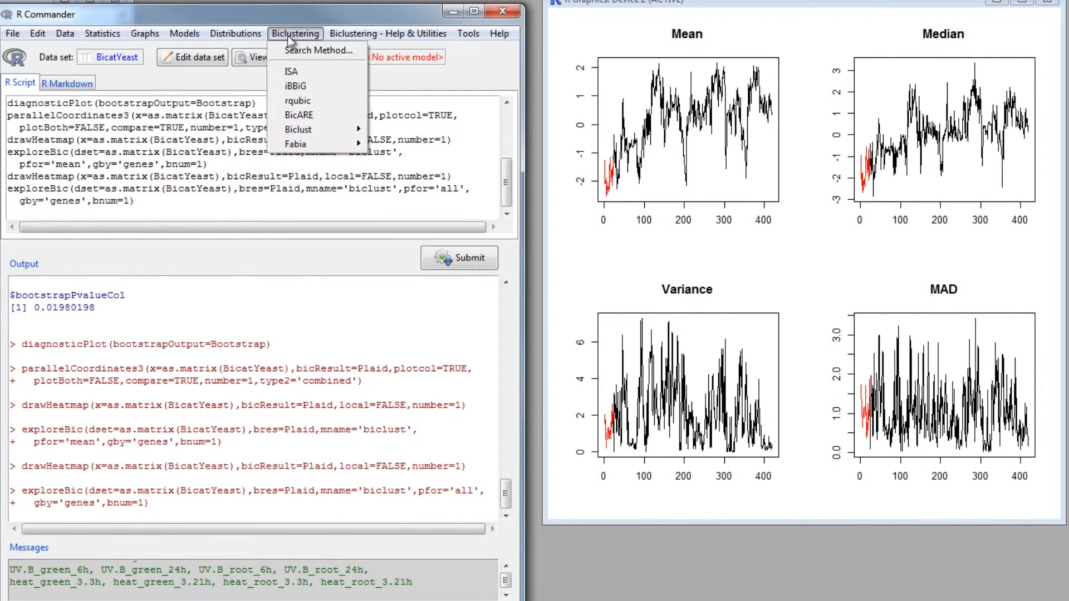
{"action": "left_click", "coordinate": [305, 71]}
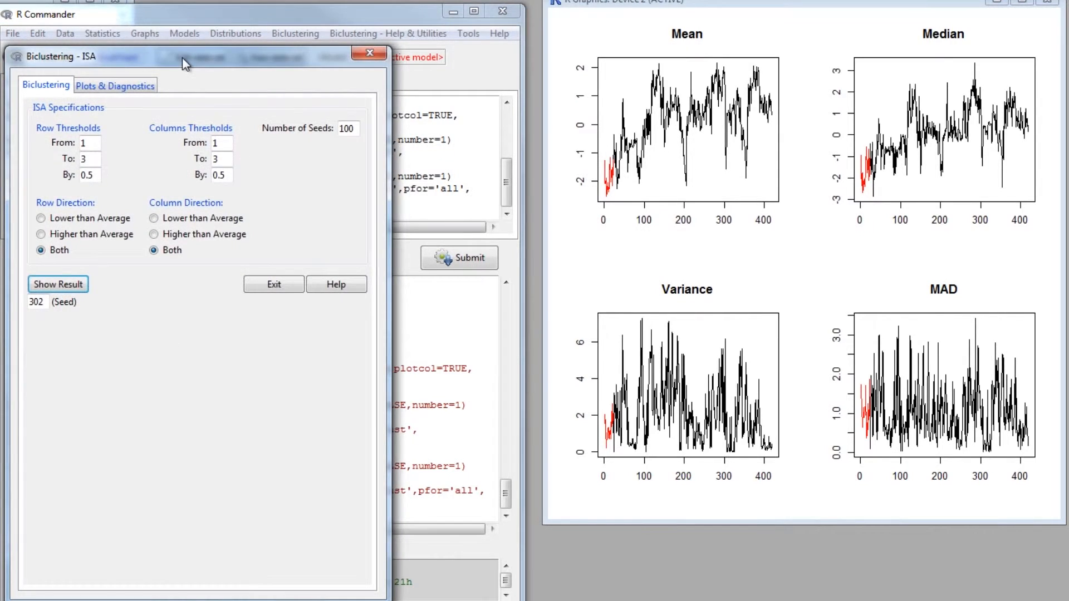
{"action": "left_click_drag", "start_coordinate": [186, 65], "coordinate": [690, 79]}
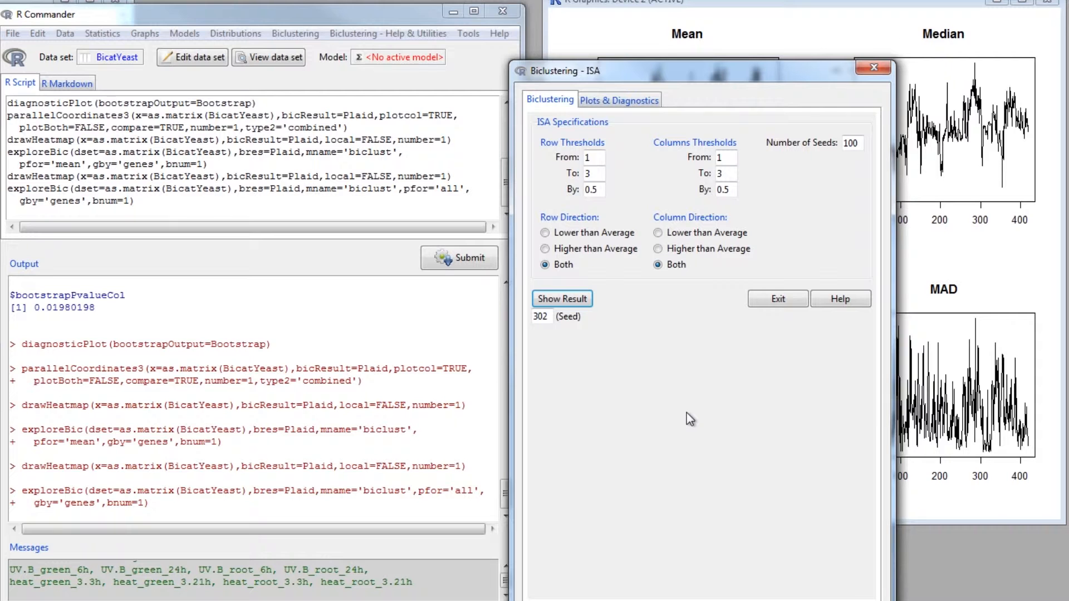
{"action": "left_click", "coordinate": [558, 299]}
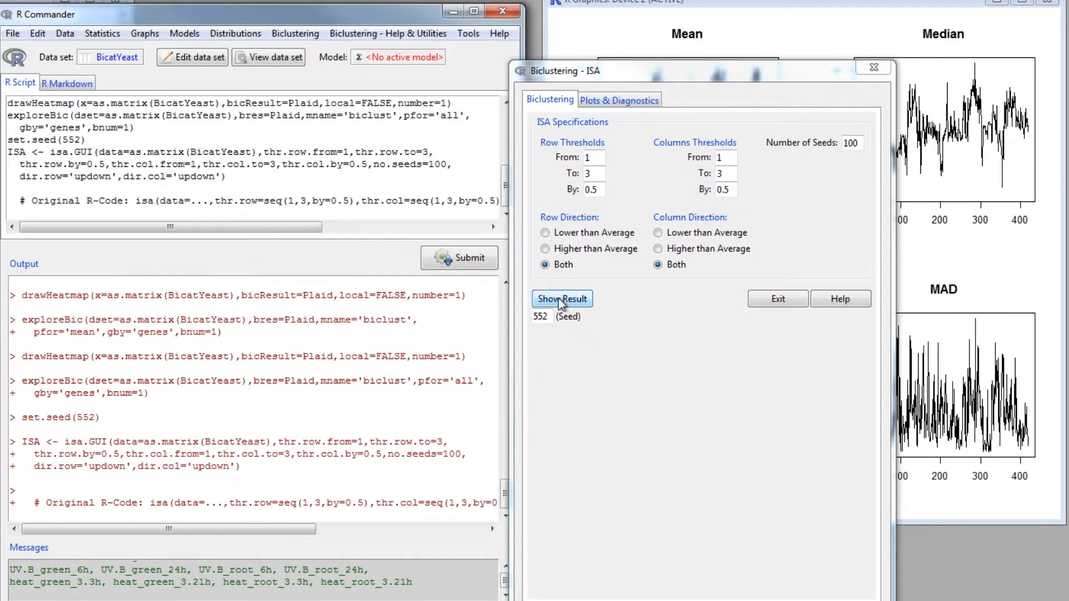
- Show the summary of the ISA result
{"action": "left_click", "coordinate": [596, 103]}
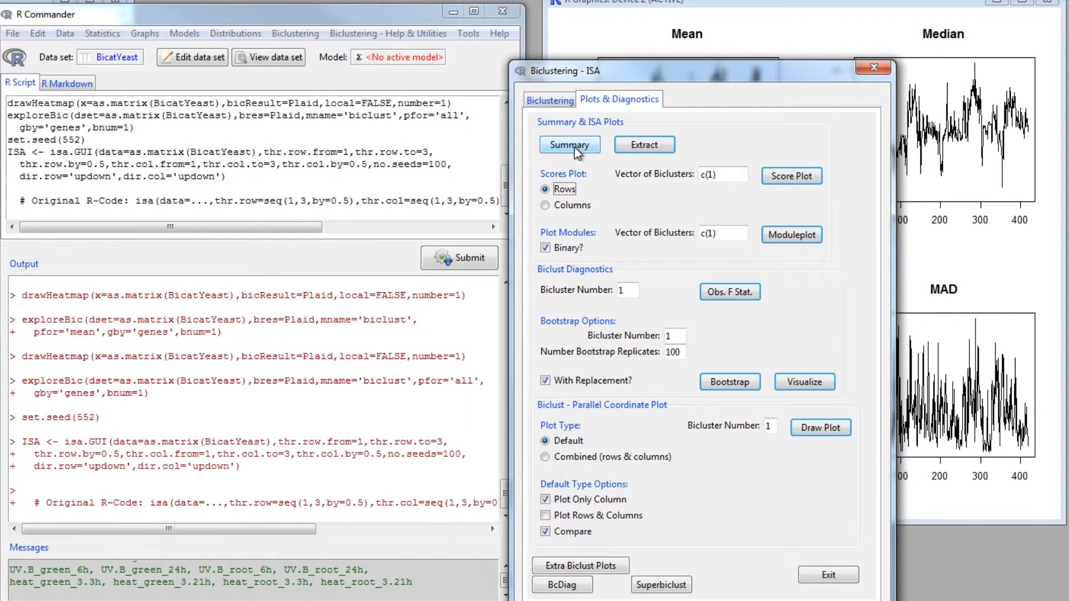
{"action": "left_click", "coordinate": [570, 145]}
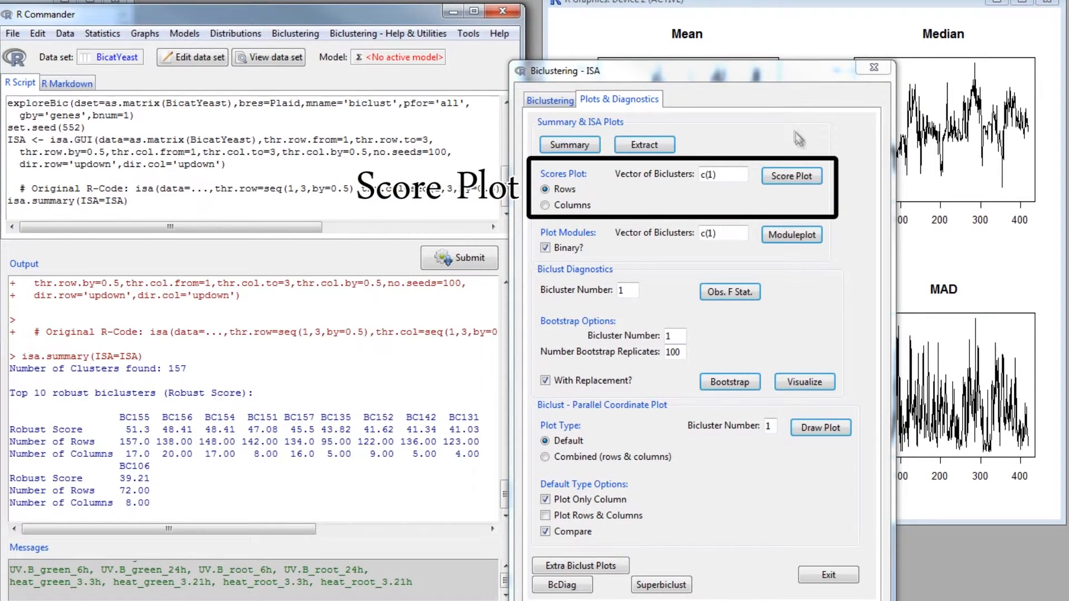
- Draw the row score plot for ISA bicluster 1
{"action": "left_click", "coordinate": [802, 176]}
{"action": "left_click_drag", "start_coordinate": [740, 72], "coordinate": [386, 56]}
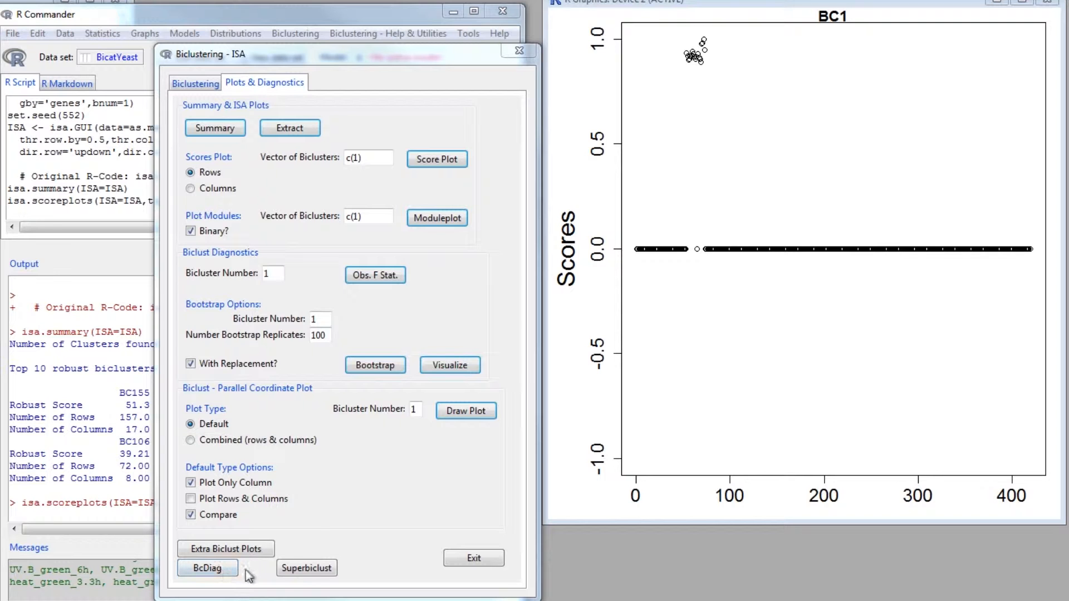
- Open Superbiclust for ISA and compute the Jaccard similarity on both rows and columns without extra results
{"action": "left_click", "coordinate": [289, 571]}
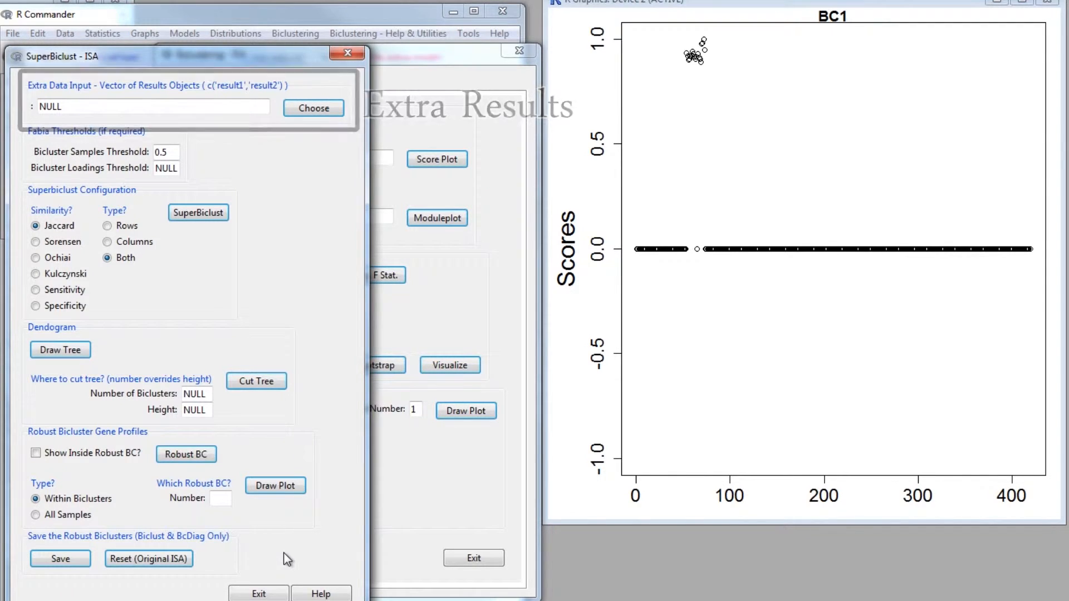
{"action": "left_click", "coordinate": [313, 108]}
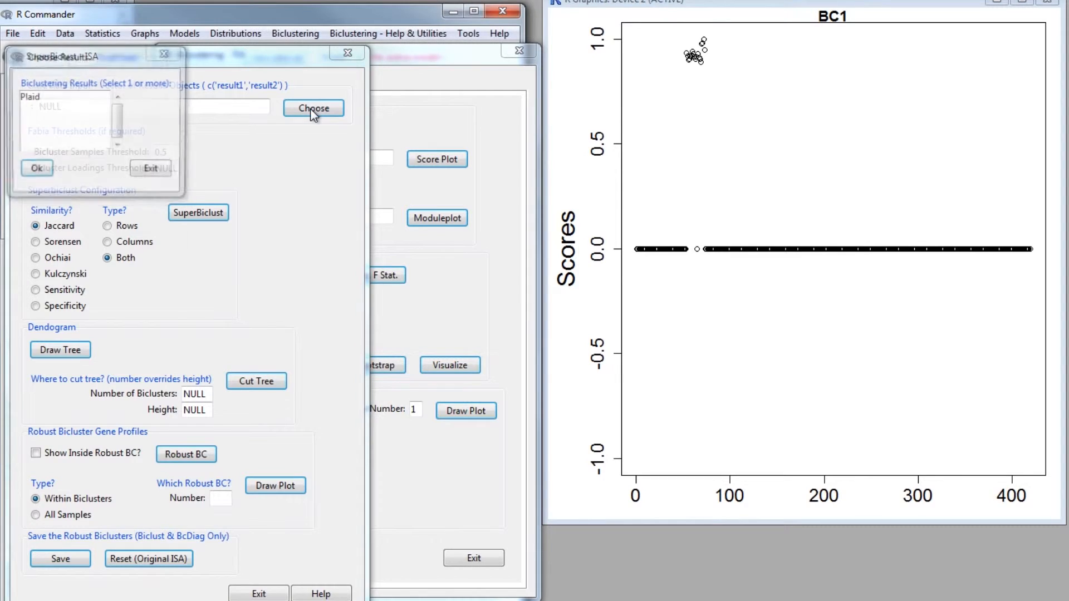
{"action": "left_click", "coordinate": [80, 97]}
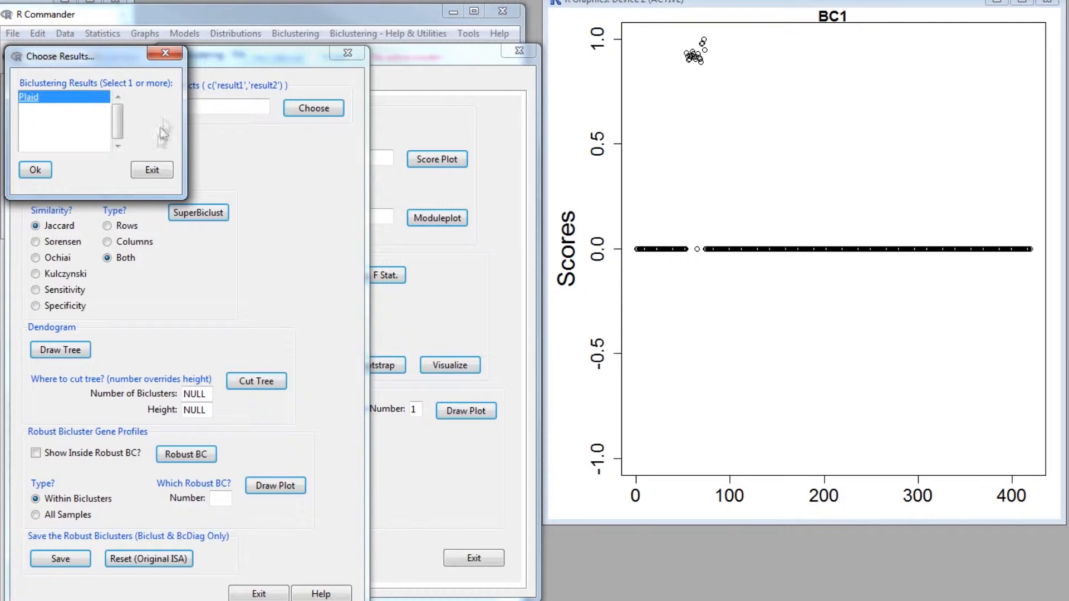
{"action": "left_click", "coordinate": [151, 168]}
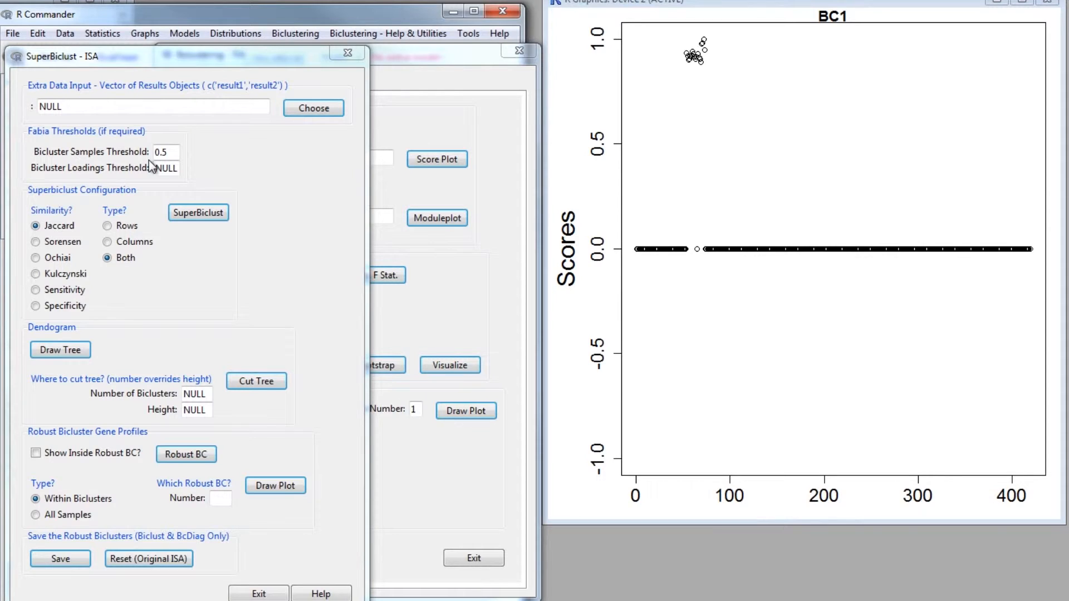
{"action": "left_click", "coordinate": [183, 212]}
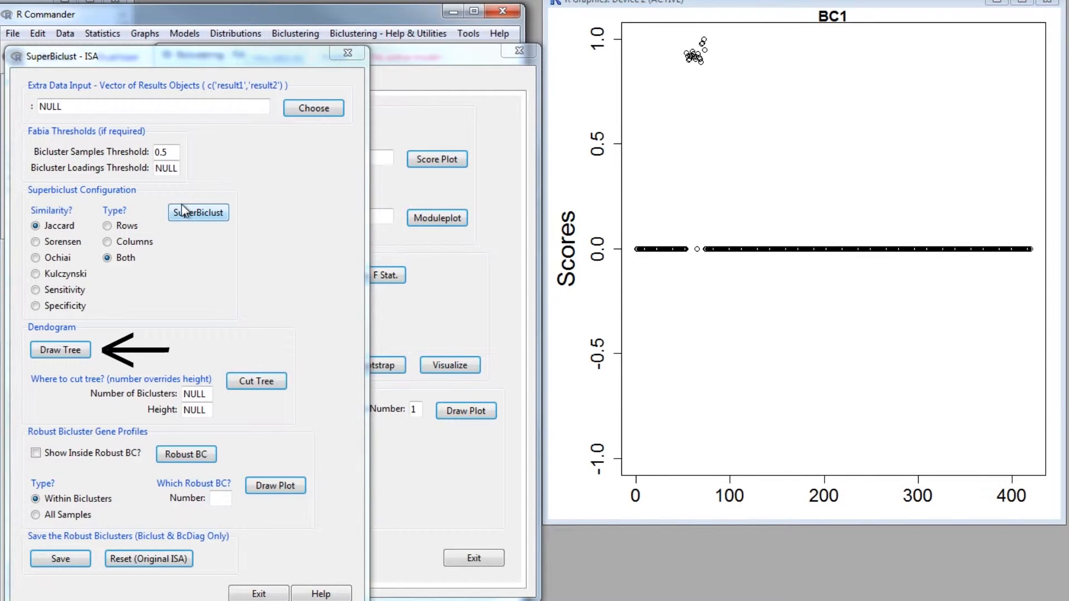
- Draw the bicluster dendrogram and cut the tree at height 0.6
{"action": "left_click", "coordinate": [56, 351]}
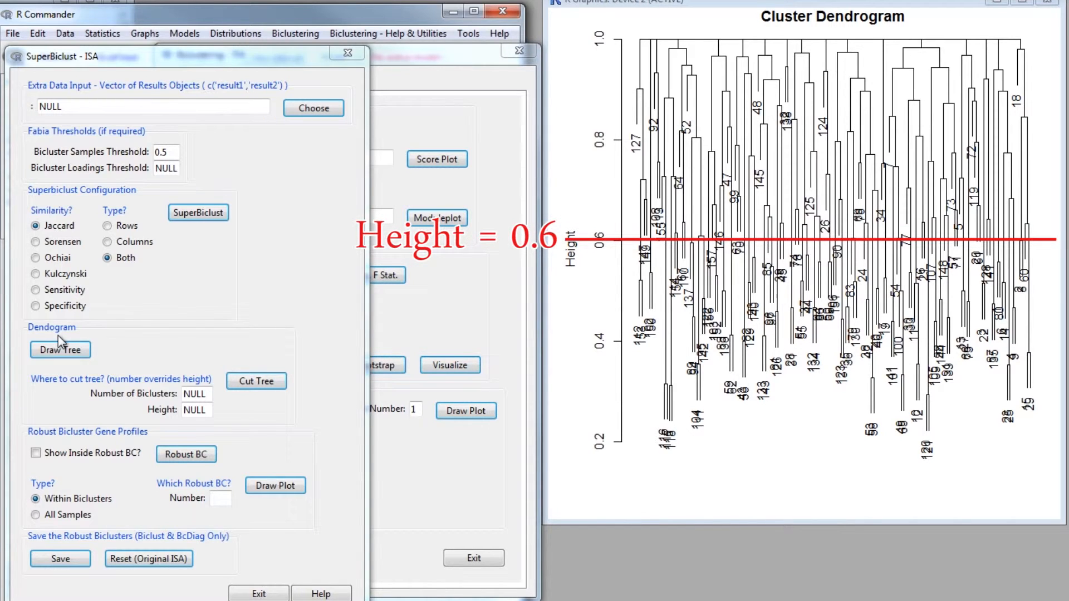
{"action": "double_click", "coordinate": [204, 410]}
{"action": "type", "text": "0.6"}
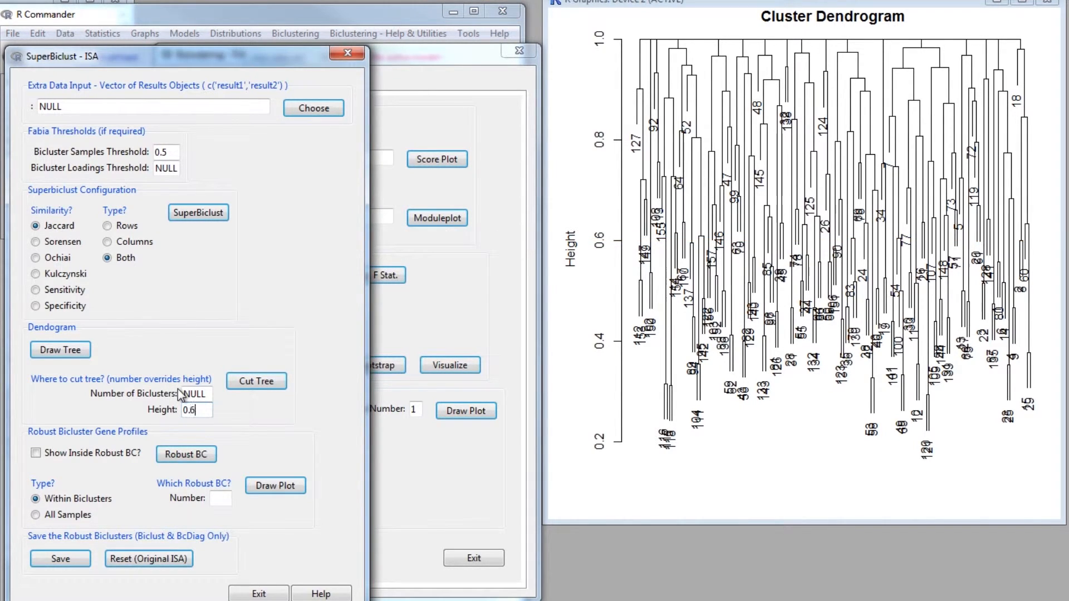
{"action": "left_click", "coordinate": [249, 388]}
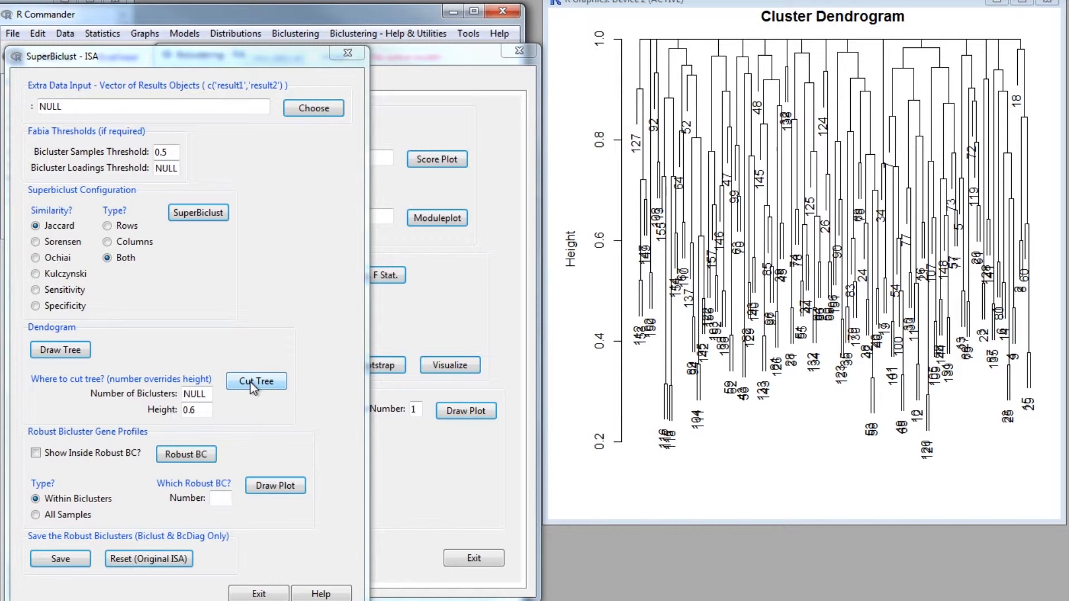
- List the robust biclusters from the cut tree, then list them again showing the original biclusters inside
{"action": "left_click", "coordinate": [190, 456]}
{"action": "mouse_move", "coordinate": [199, 56]}
{"action": "left_mouse_down"}
{"action": "mouse_move", "coordinate": [253, 69]}
{"action": "mouse_move", "coordinate": [614, 59]}
{"action": "left_mouse_up"}
{"action": "left_click_drag", "start_coordinate": [342, 59], "coordinate": [733, 50]}
{"action": "left_click_drag", "start_coordinate": [503, 63], "coordinate": [624, 61]}
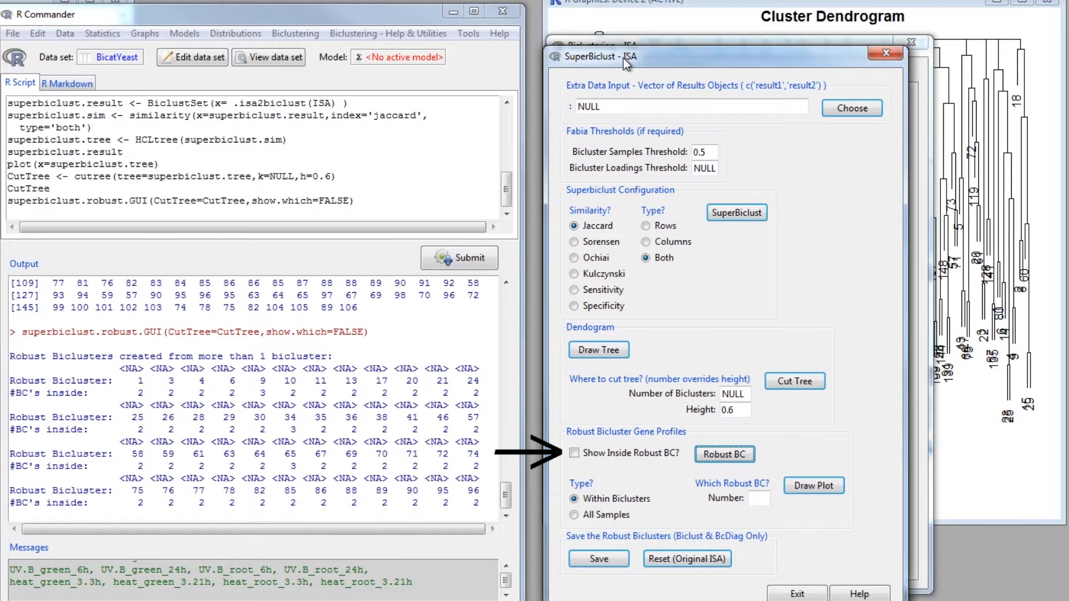
{"action": "left_click", "coordinate": [593, 457]}
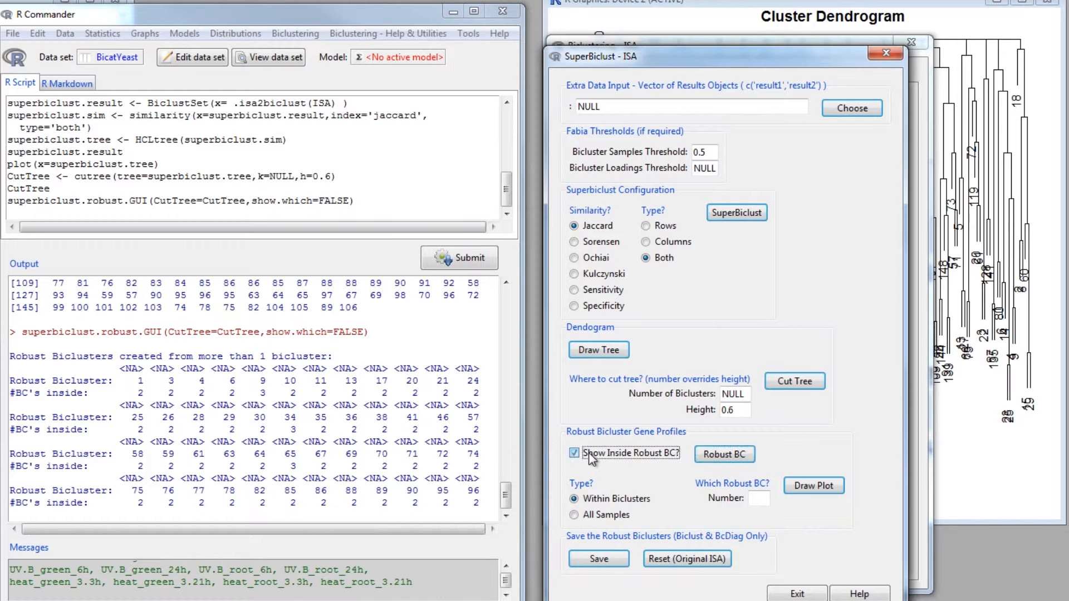
{"action": "left_click", "coordinate": [724, 454]}
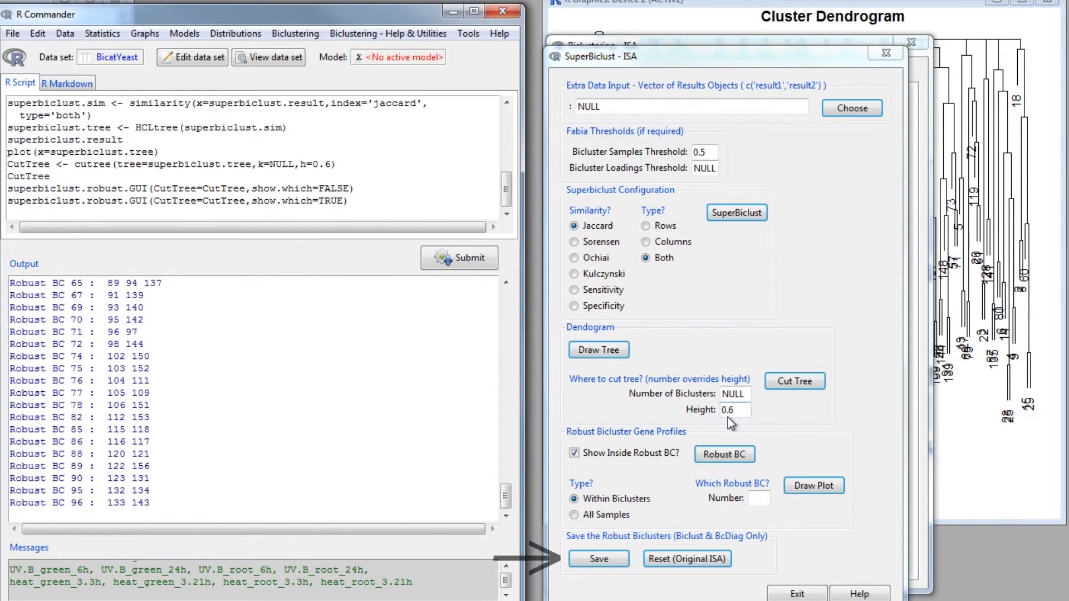
- Save the robust biclusters as the ISA result and close Superbiclust
{"action": "left_click", "coordinate": [617, 560]}
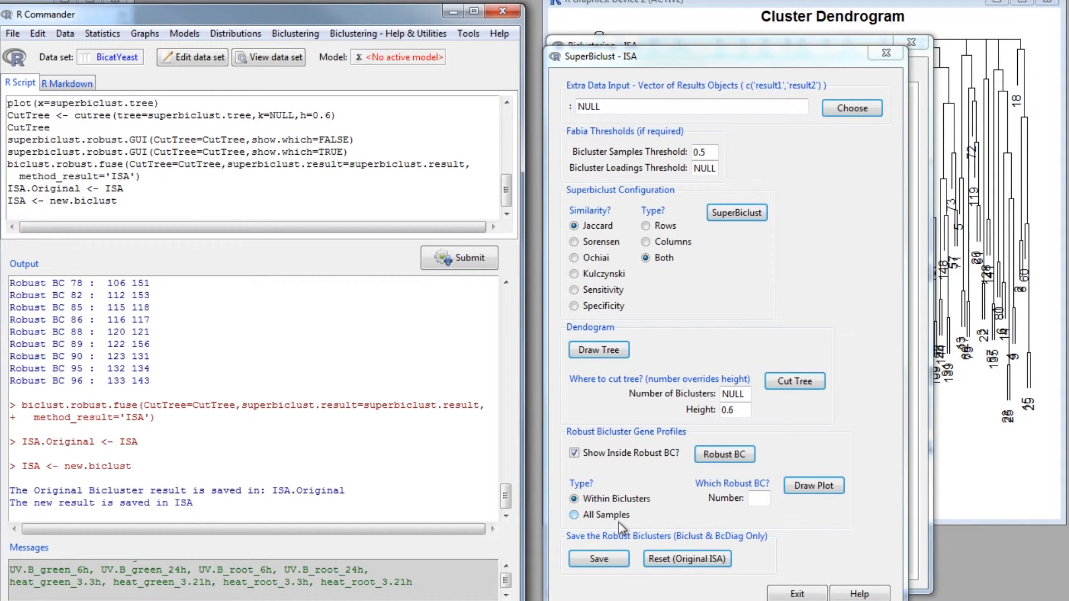
{"action": "left_click", "coordinate": [778, 590]}
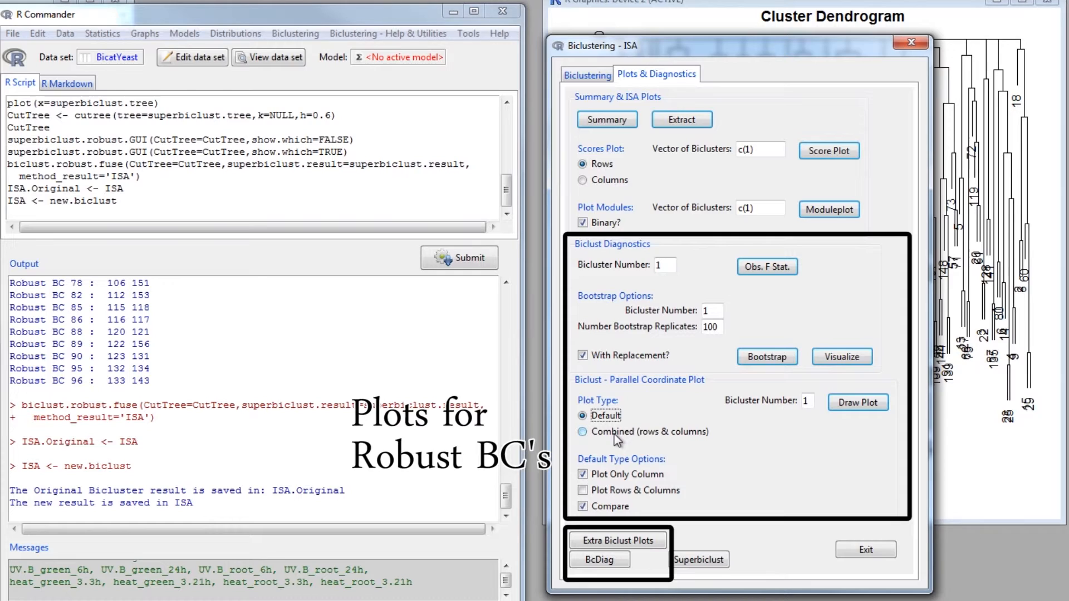
- Draw the combined rows-and-columns parallel coordinate plot for robust bicluster 1
{"action": "left_click", "coordinate": [613, 434]}
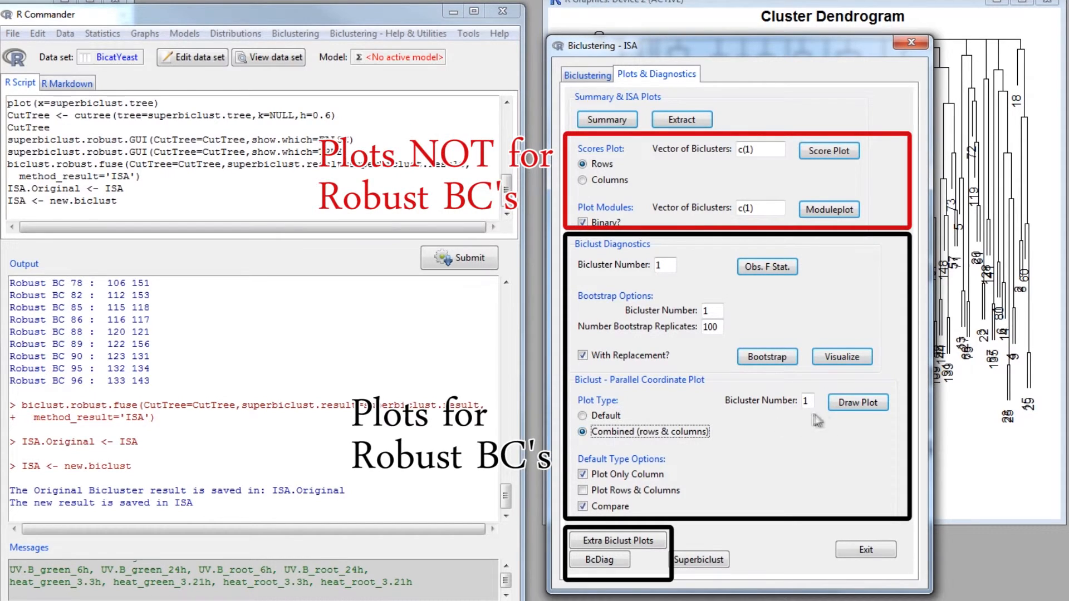
{"action": "left_click", "coordinate": [855, 409]}
{"action": "left_click_drag", "start_coordinate": [783, 49], "coordinate": [405, 54]}
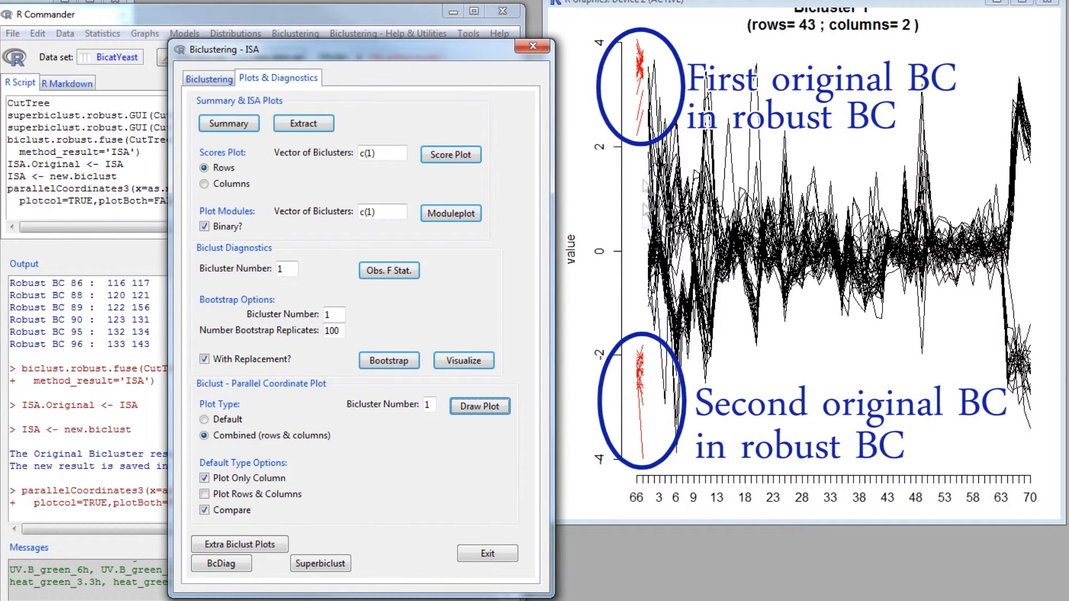
{"action": "left_click_drag", "start_coordinate": [431, 54], "coordinate": [785, 50]}
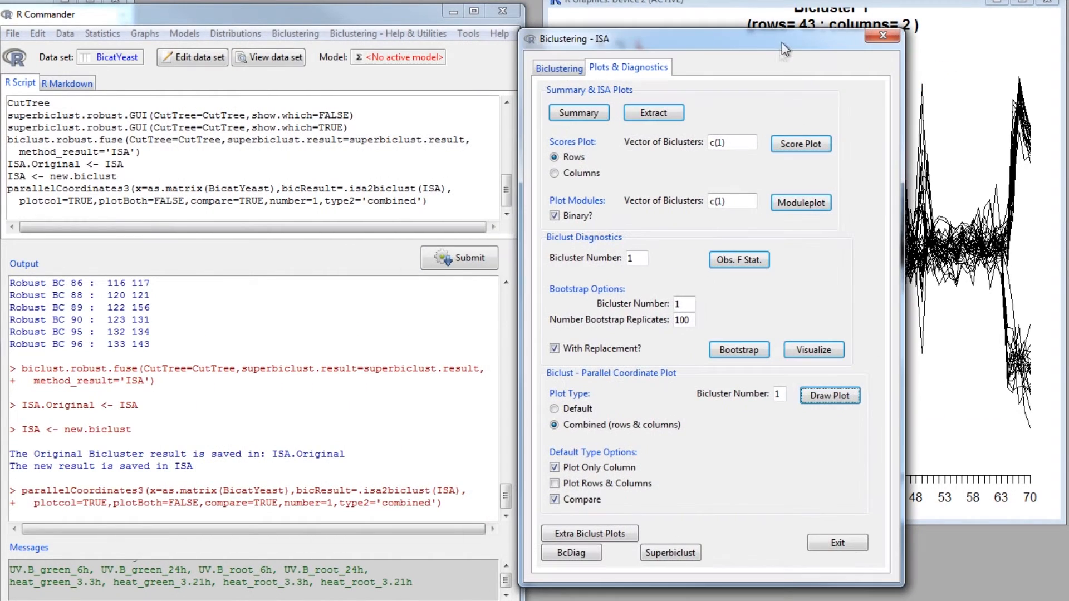
- Reset the ISA result to the original biclusters in Superbiclust and close the dialog
{"action": "left_click", "coordinate": [673, 556]}
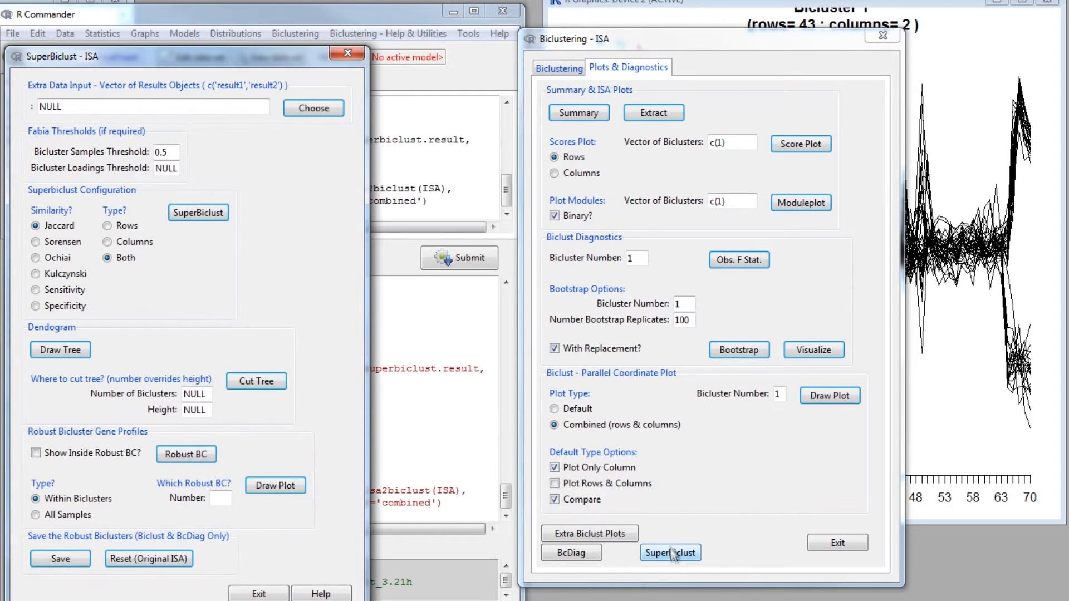
{"action": "left_click_drag", "start_coordinate": [237, 63], "coordinate": [715, 65]}
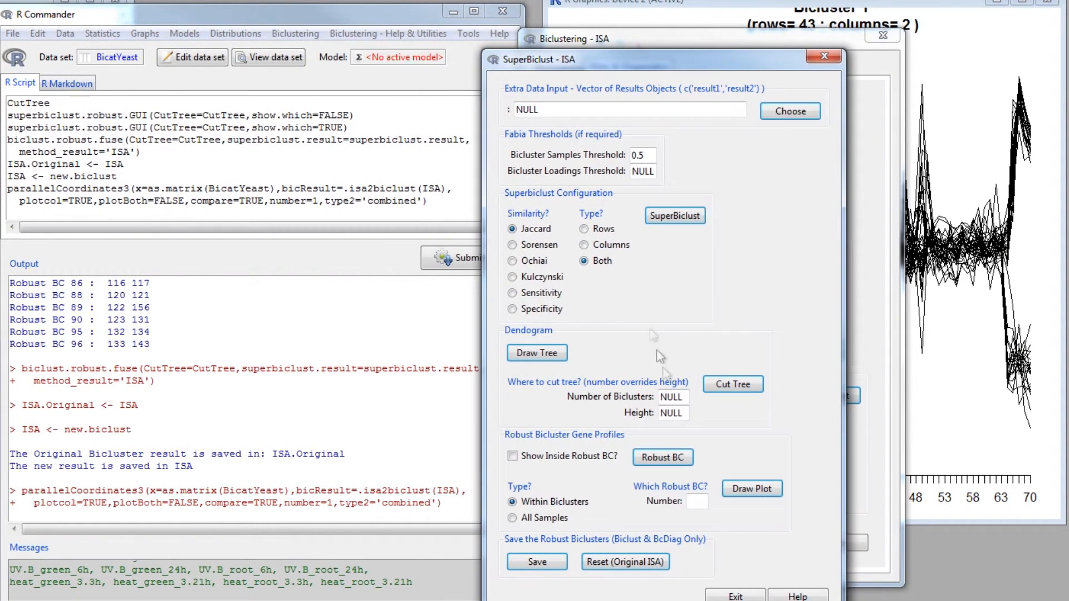
{"action": "left_click", "coordinate": [621, 565]}
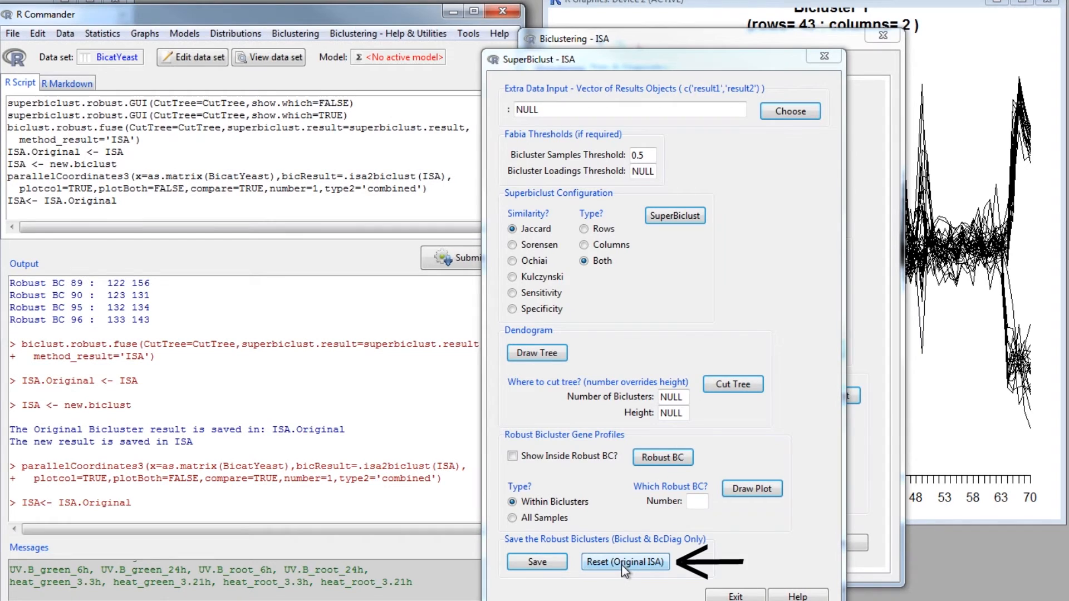
{"action": "left_click", "coordinate": [718, 597]}
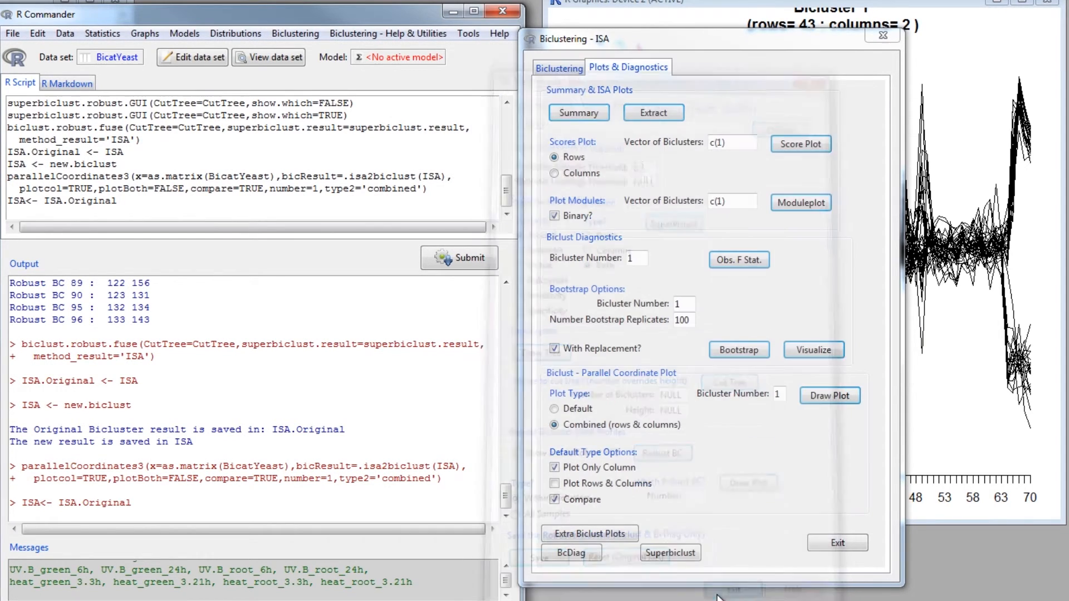
- Redraw the combined parallel coordinate plot for original ISA bicluster 1
{"action": "left_click", "coordinate": [830, 395]}
{"action": "left_click_drag", "start_coordinate": [776, 41], "coordinate": [405, 36]}
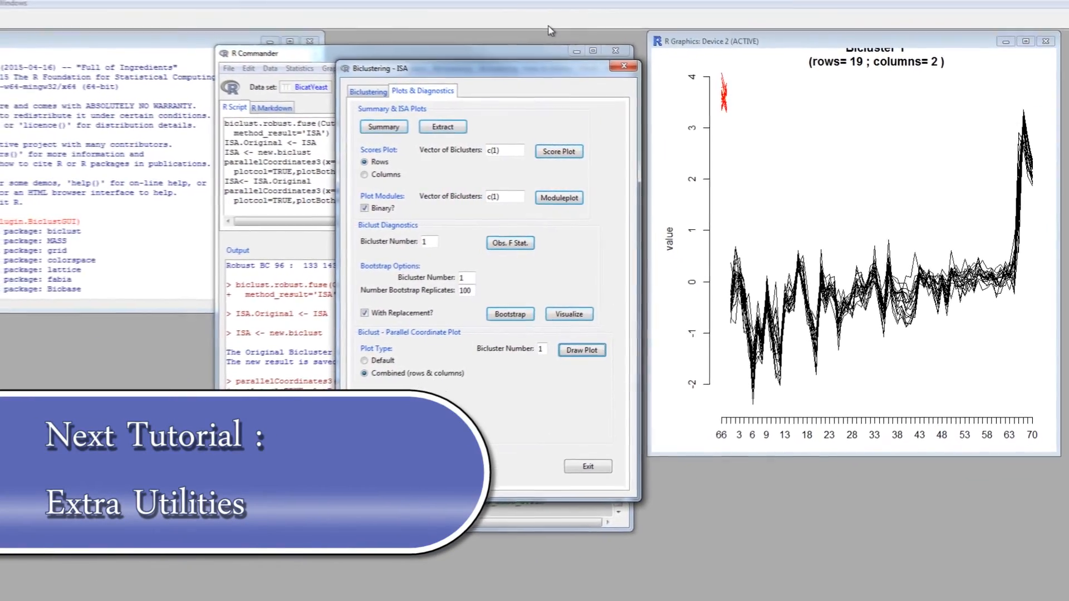
{"action": "left_click_drag", "start_coordinate": [501, 96], "coordinate": [497, 110]}
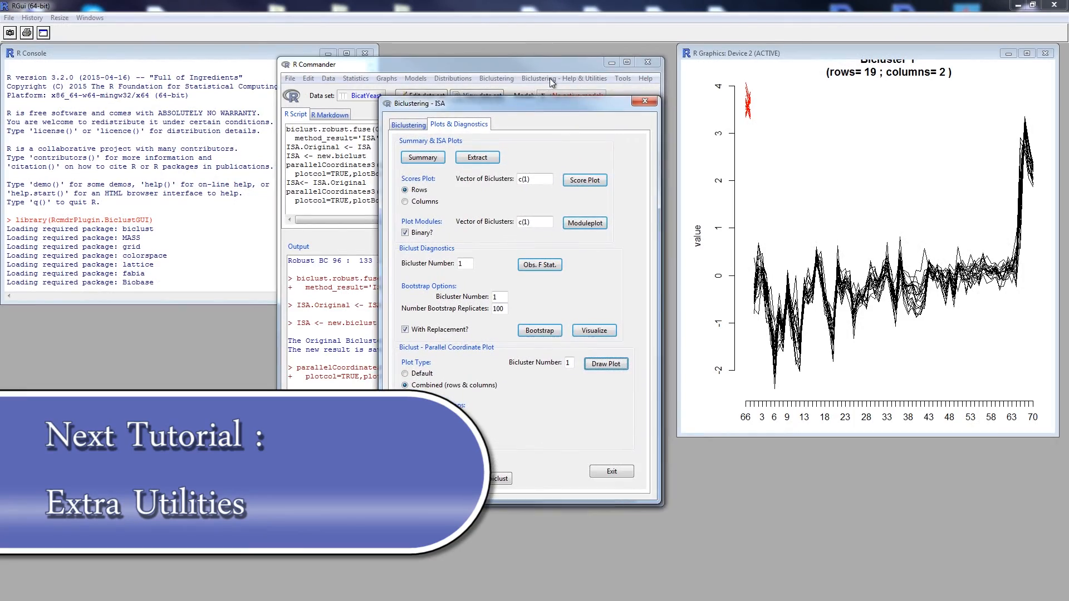
{"action": "left_click", "coordinate": [552, 78]}
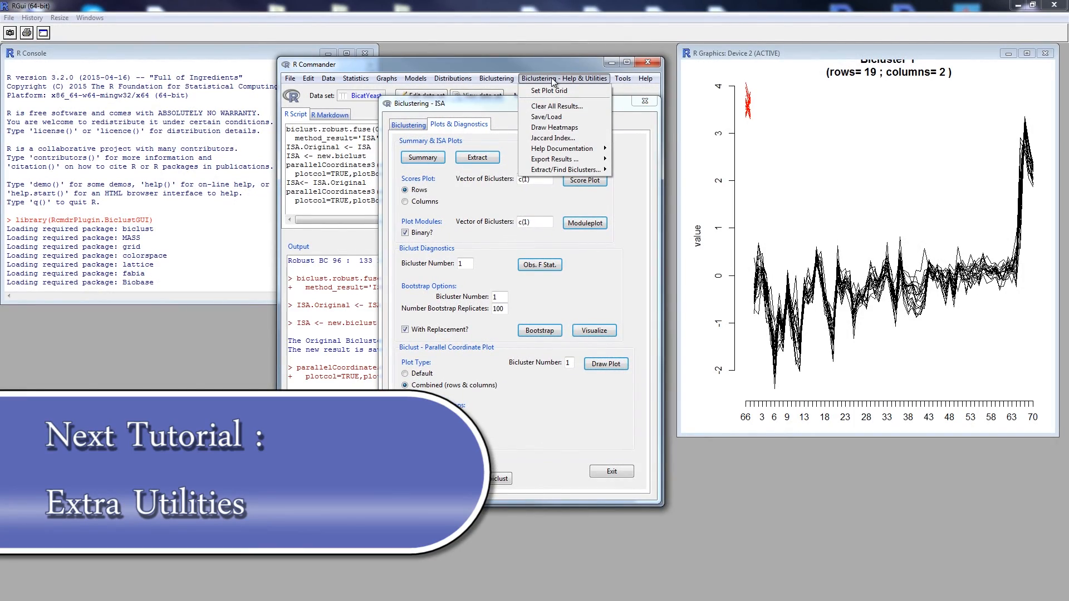